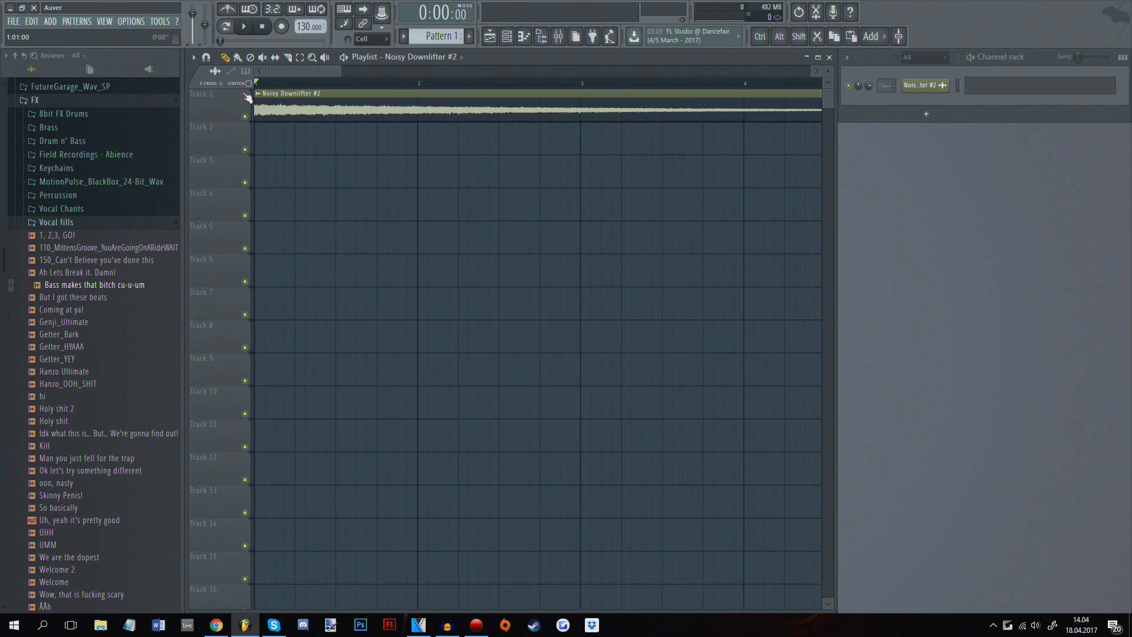
- Play back the Noisy Downlifter #2 clip, then bring up the mixer
{"action": "key", "text": "space"}
{"action": "key", "text": "space"}
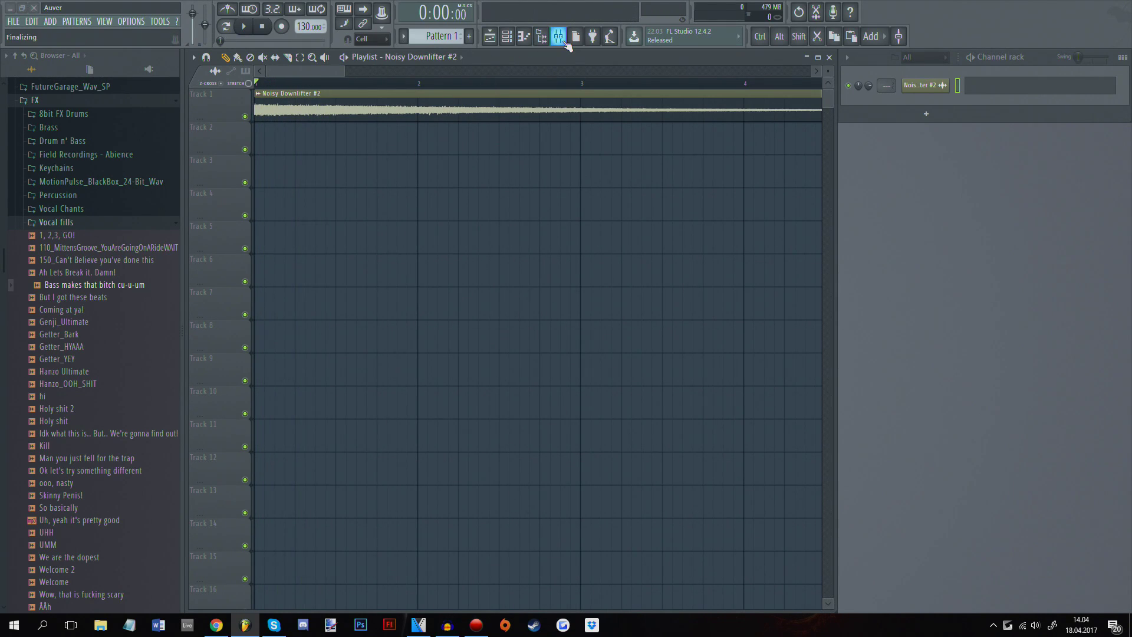
{"action": "key", "text": "F9"}
- Route the Noisy Downlifter #2 channel to insert 1 and send that insert to insert 100
{"action": "left_click_drag", "start_coordinate": [649, 270], "coordinate": [639, 172]}
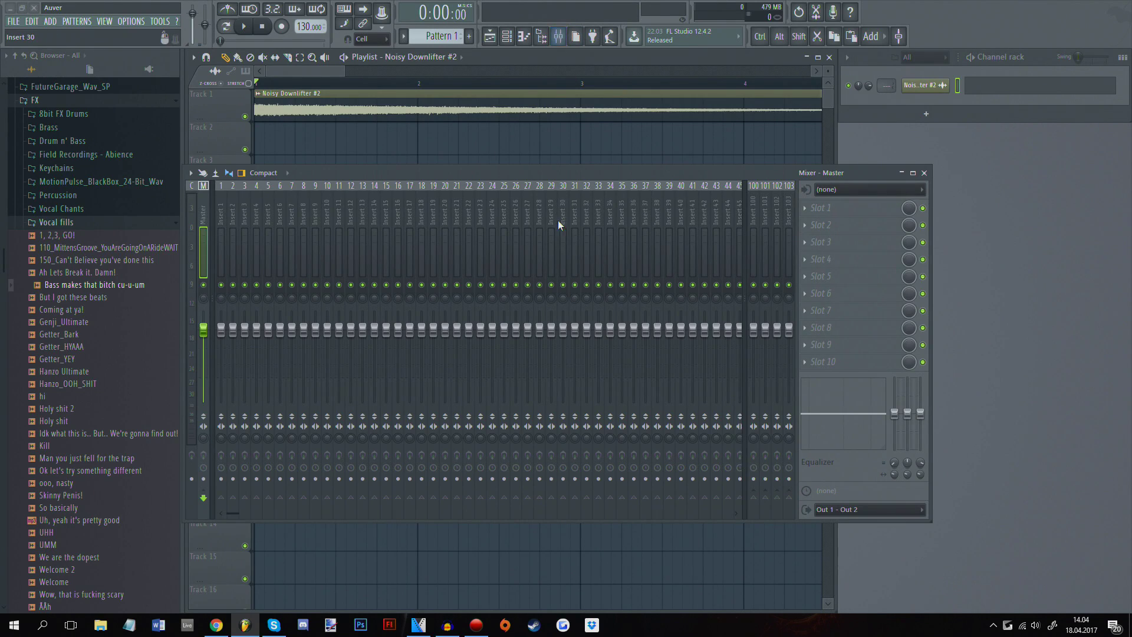
{"action": "left_click_drag", "start_coordinate": [541, 174], "coordinate": [626, 210]}
{"action": "left_click", "coordinate": [922, 85]}
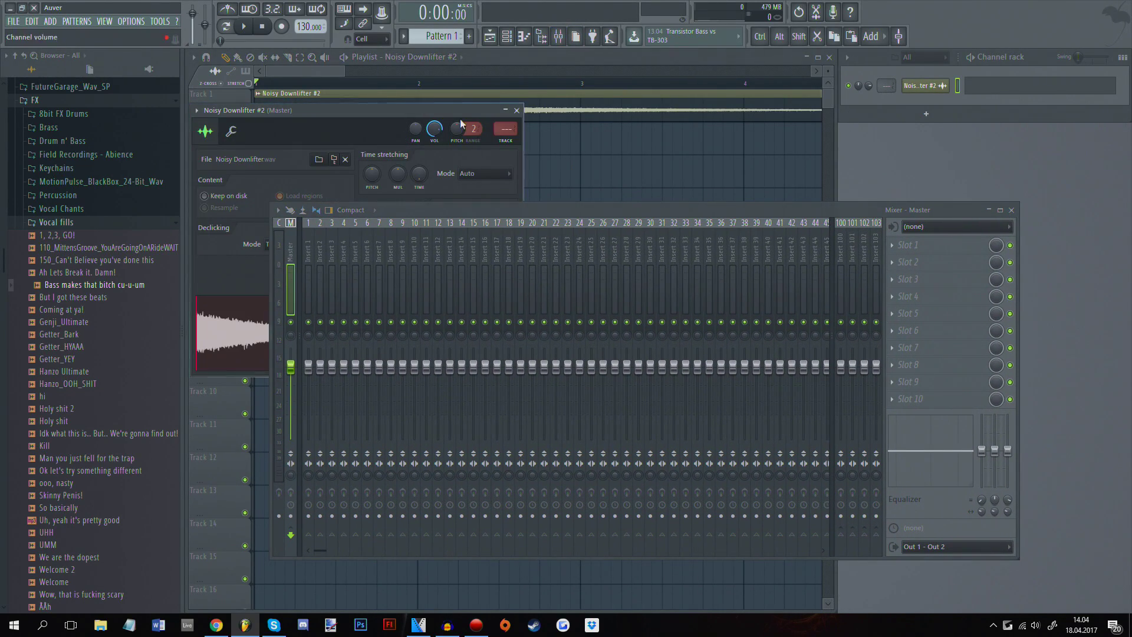
{"action": "scroll", "coordinate": [505, 142], "scroll_direction": "up", "scroll_amount": 1}
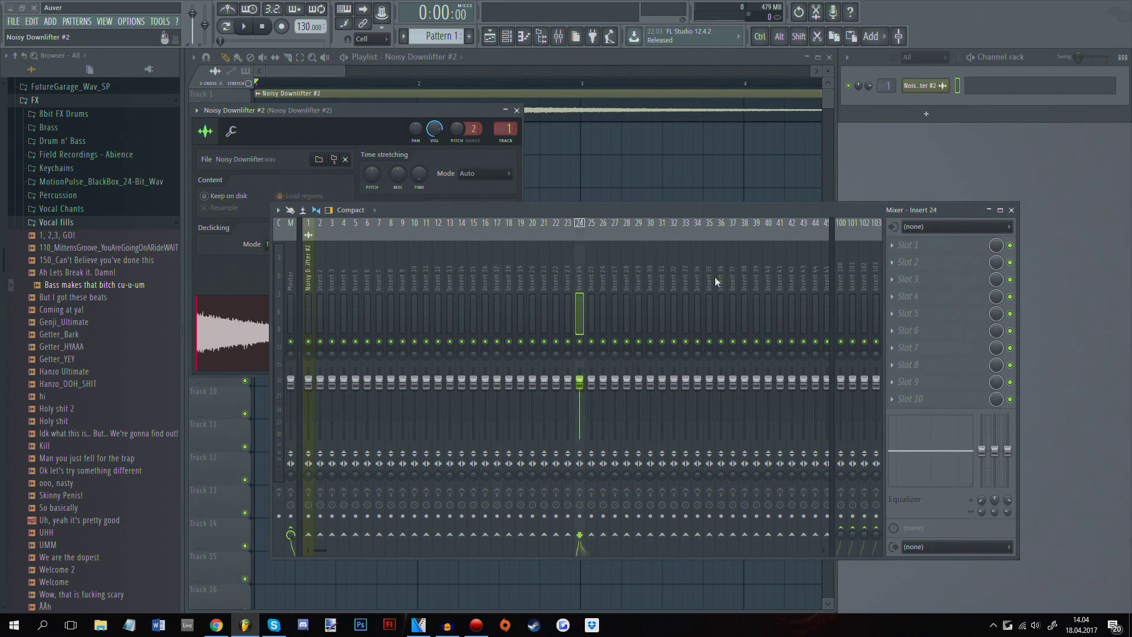
{"action": "left_click", "coordinate": [516, 111]}
{"action": "left_click", "coordinate": [842, 531]}
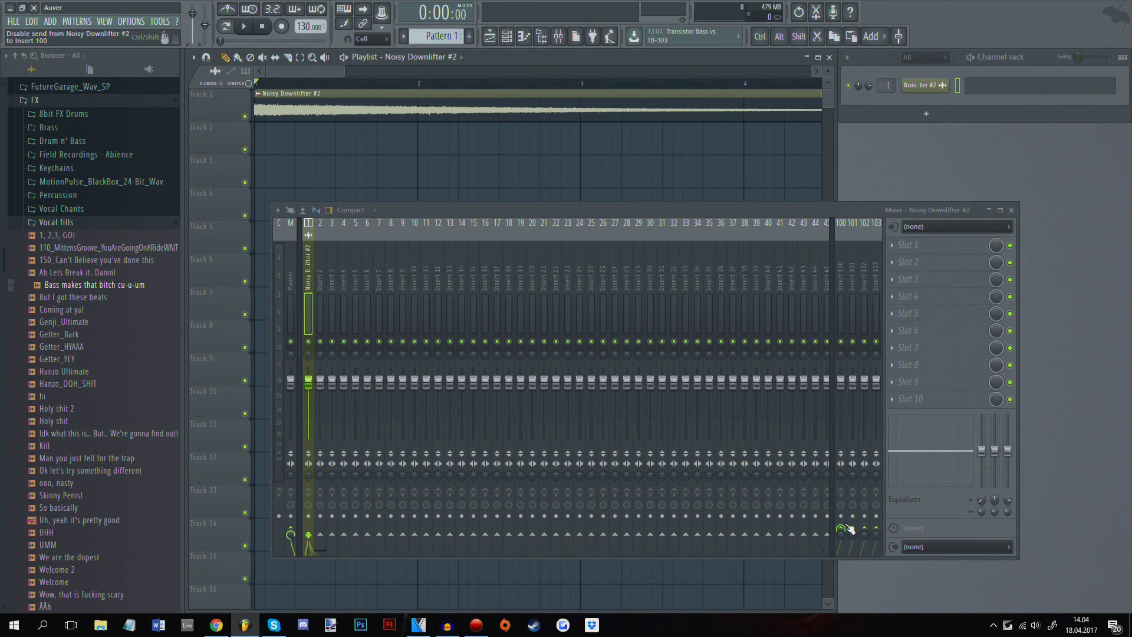
{"action": "right_click", "coordinate": [846, 529]}
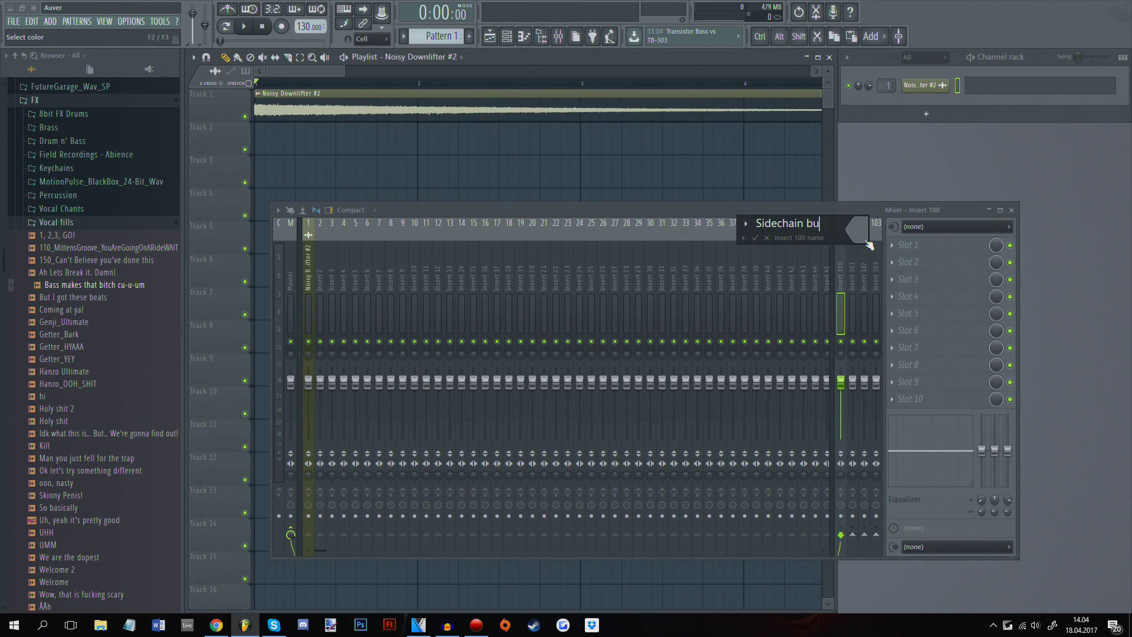
{"action": "type", "text": "s"}
- Confirm insert 100's name 'Sidechain bus', shift the mixer right, and select the downlifter clip
{"action": "key", "text": "Return"}
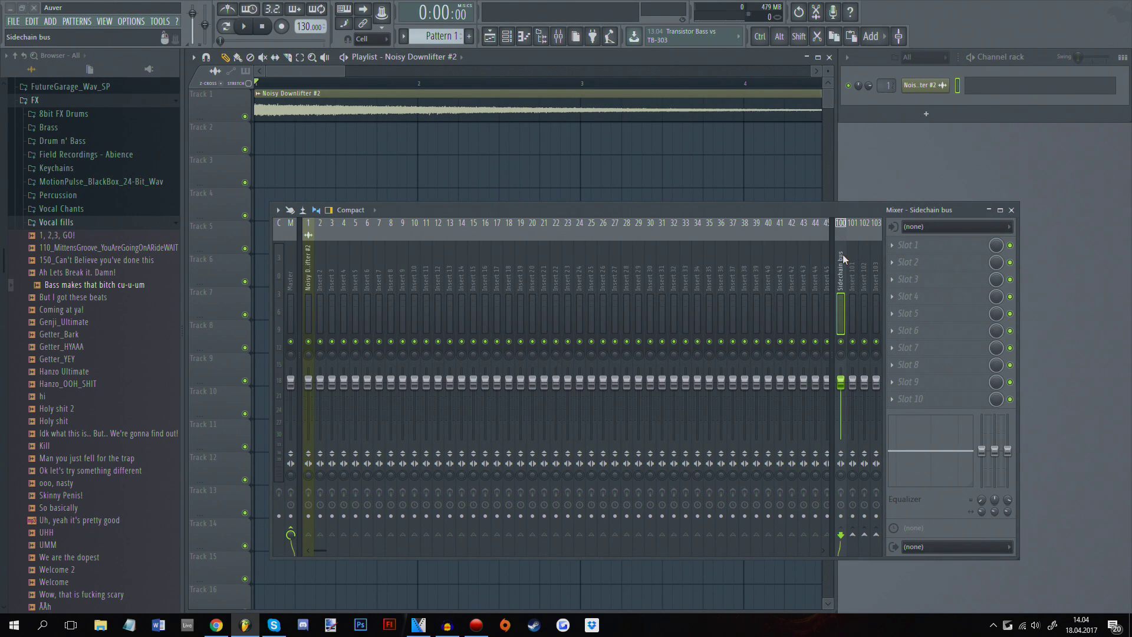
{"action": "left_click_drag", "start_coordinate": [843, 209], "coordinate": [925, 208]}
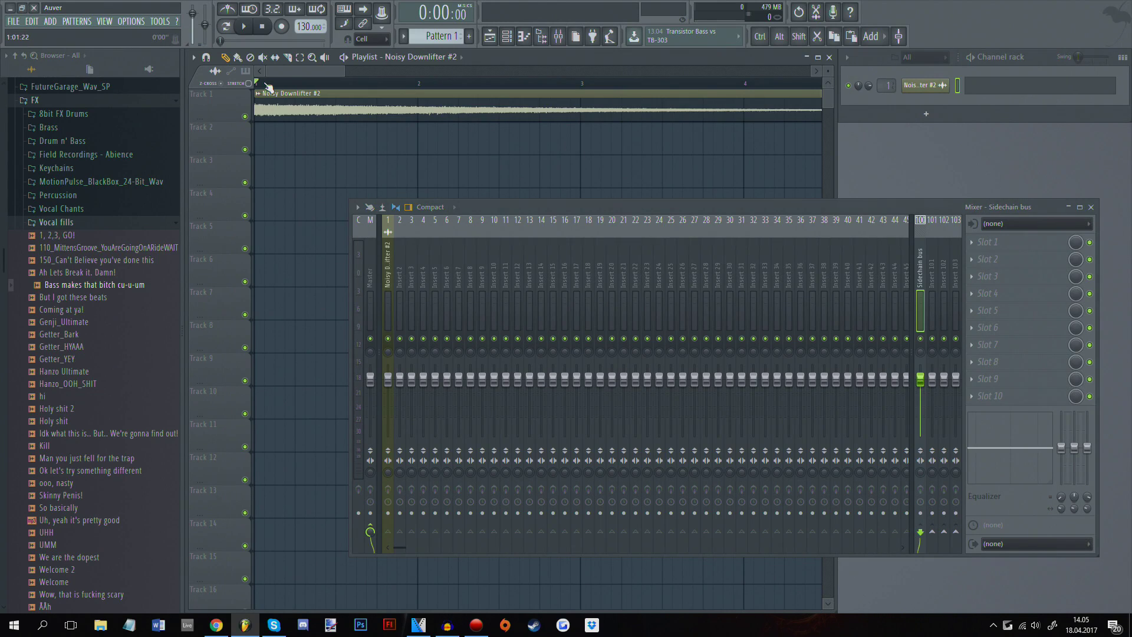
{"action": "left_click", "coordinate": [268, 85]}
- Create a lengthened Sidechain bus volume automation clip on Track 2 with a Double curve 2 shape
{"action": "right_click", "coordinate": [922, 377]}
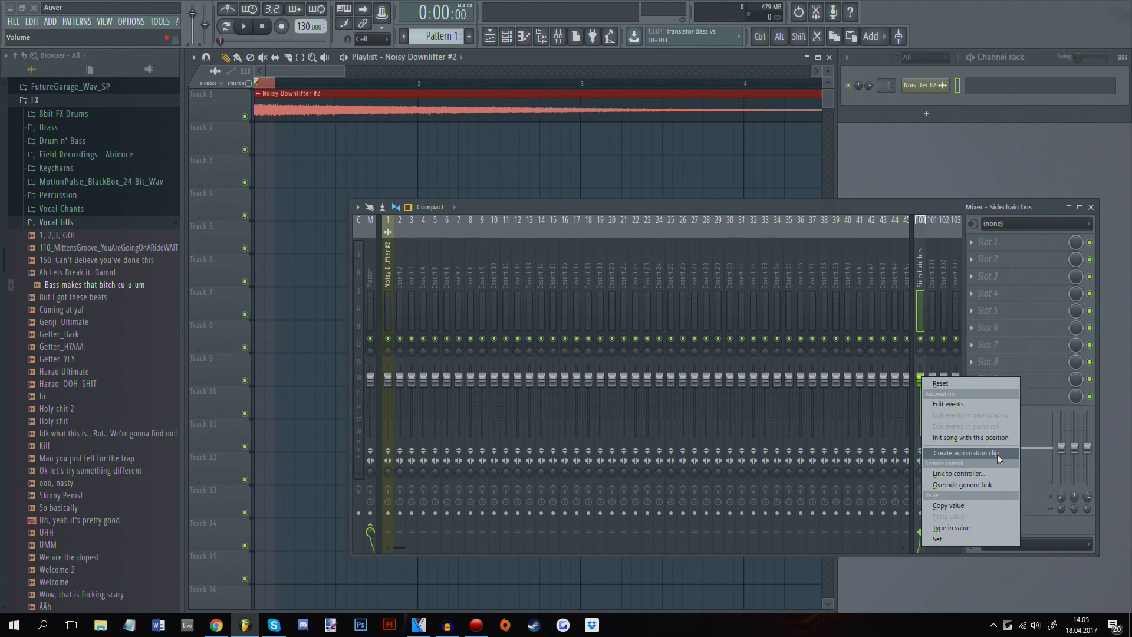
{"action": "left_click", "coordinate": [996, 454]}
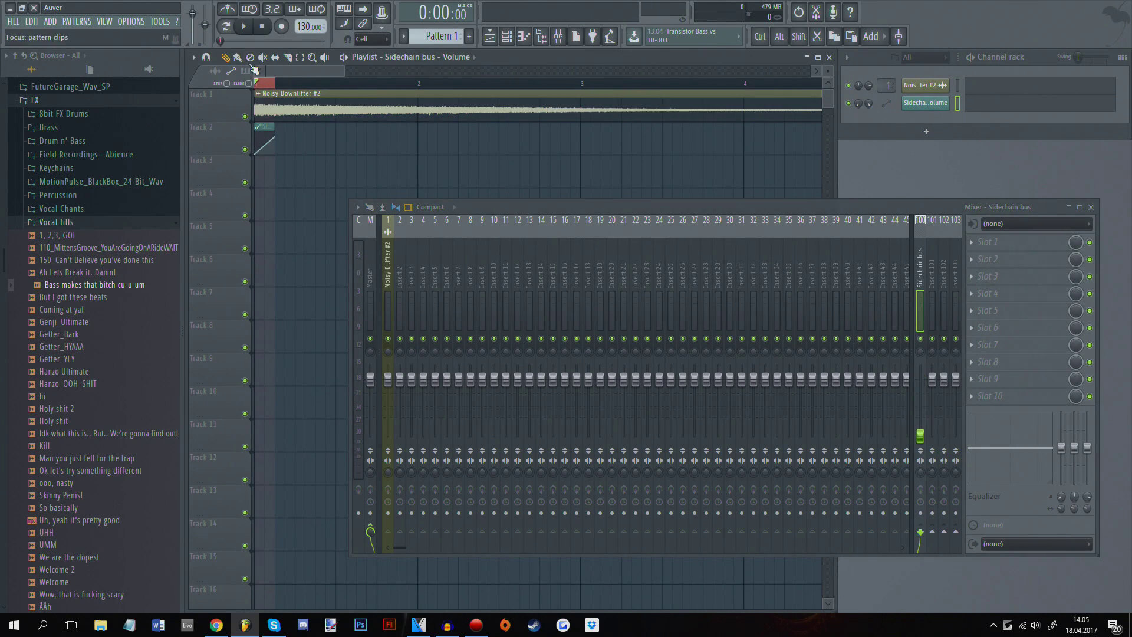
{"action": "left_click_drag", "start_coordinate": [274, 133], "coordinate": [326, 133]}
{"action": "right_click", "coordinate": [327, 139]}
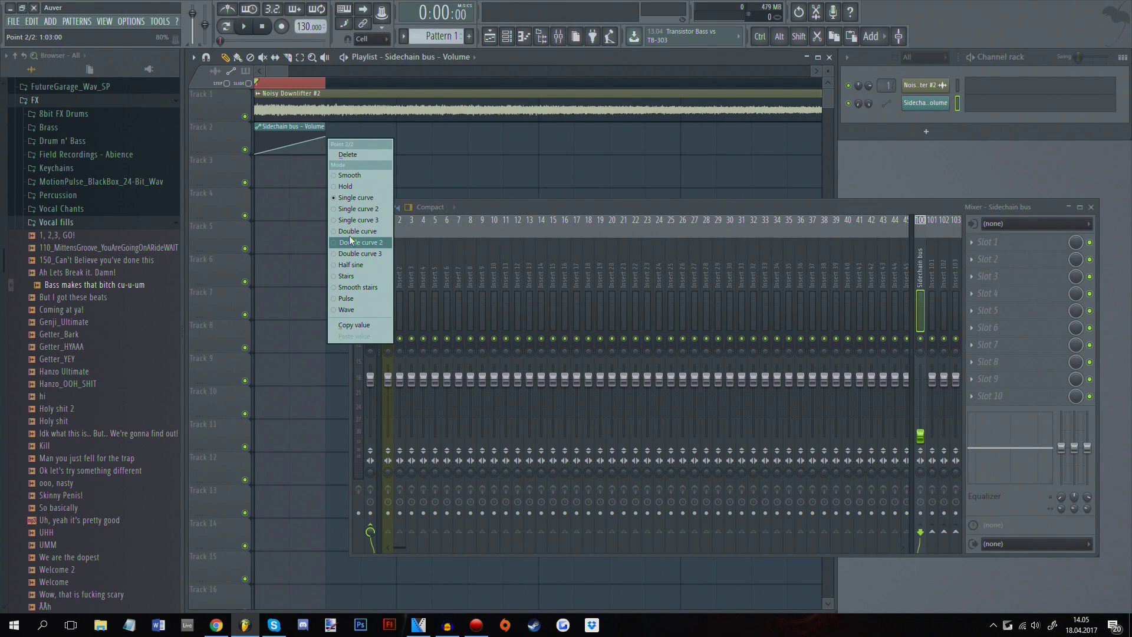
{"action": "left_click", "coordinate": [352, 241]}
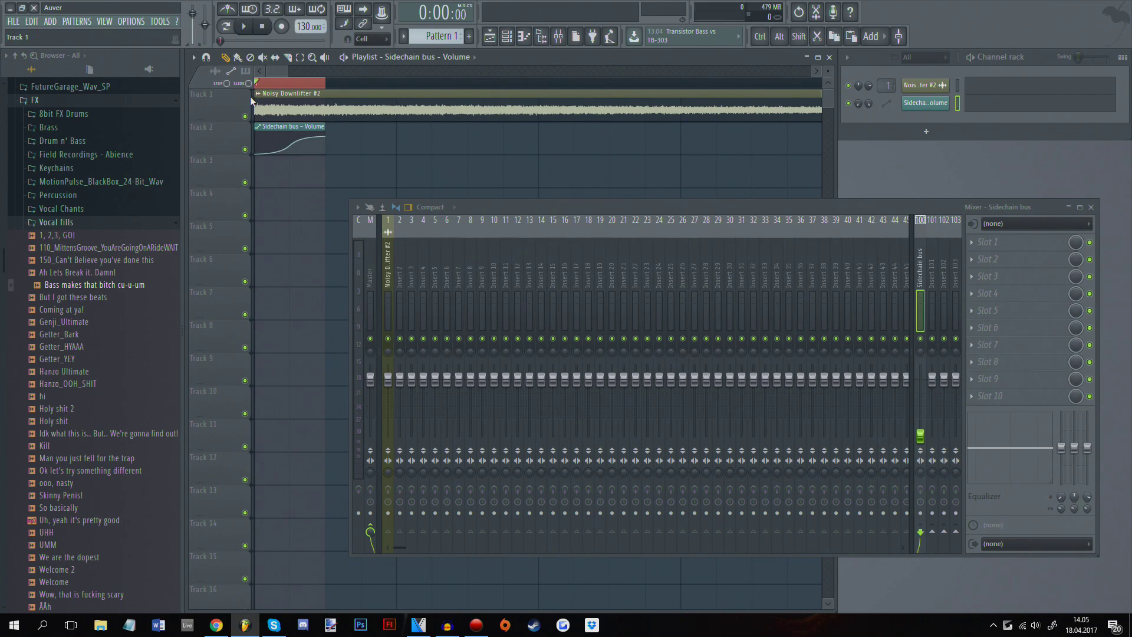
{"action": "left_click", "coordinate": [280, 127]}
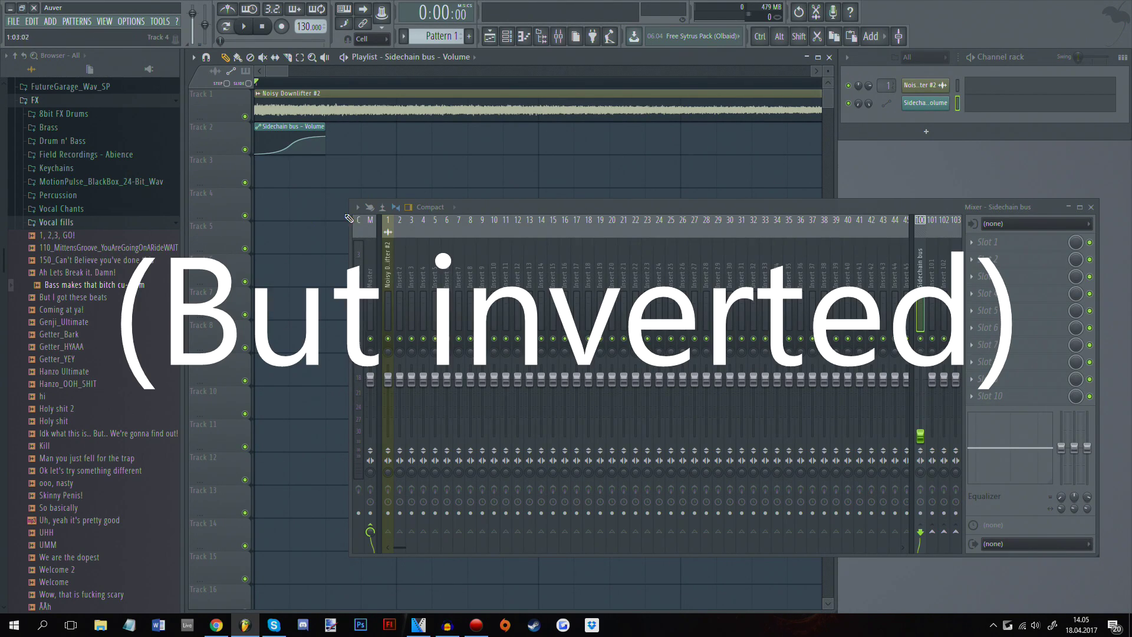
{"action": "scroll", "coordinate": [278, 82], "scroll_direction": "down", "scroll_amount": 3}
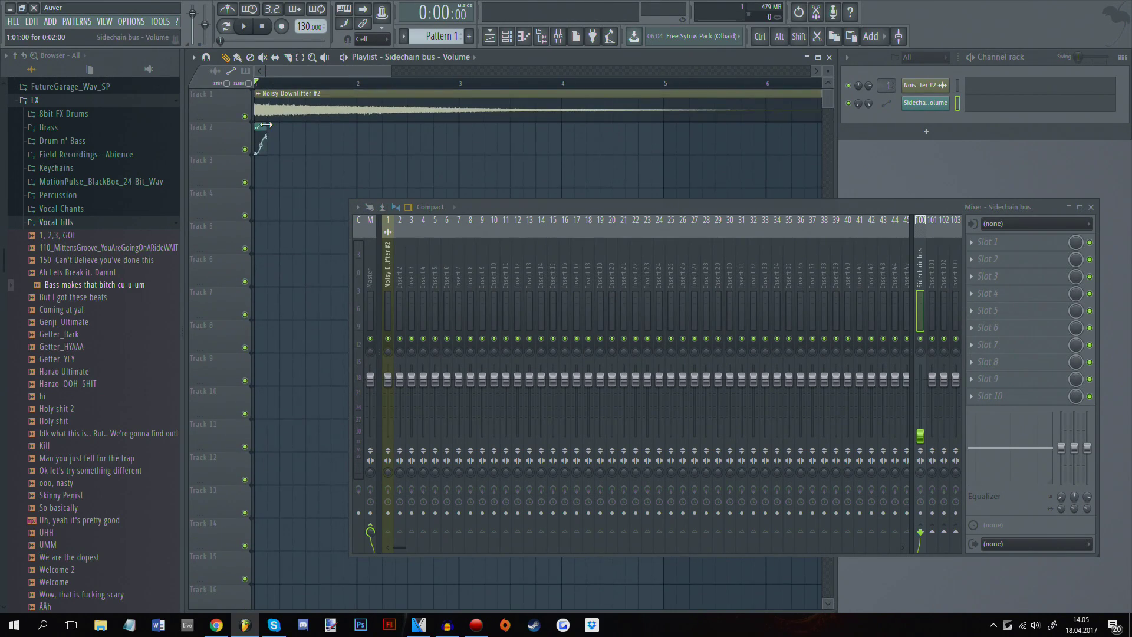
- Place four more copies of the volume automation clip along Track 2 and play the song
{"action": "left_click", "coordinate": [310, 135]}
{"action": "left_click", "coordinate": [360, 134]}
{"action": "left_click", "coordinate": [411, 140]}
{"action": "left_click", "coordinate": [462, 140]}
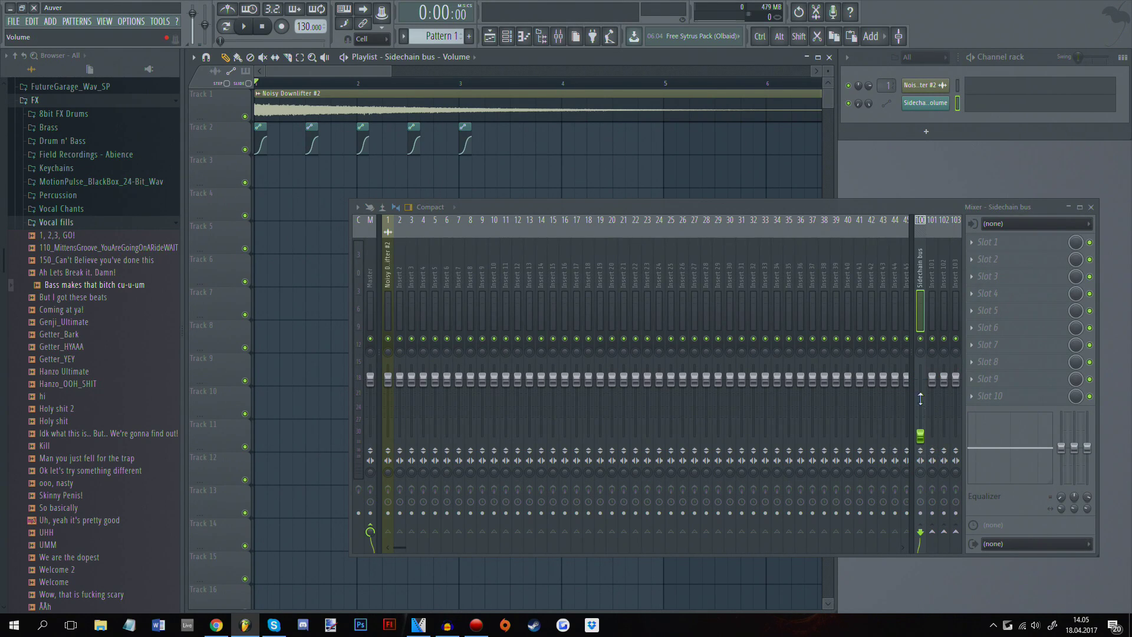
{"action": "key", "text": "space"}
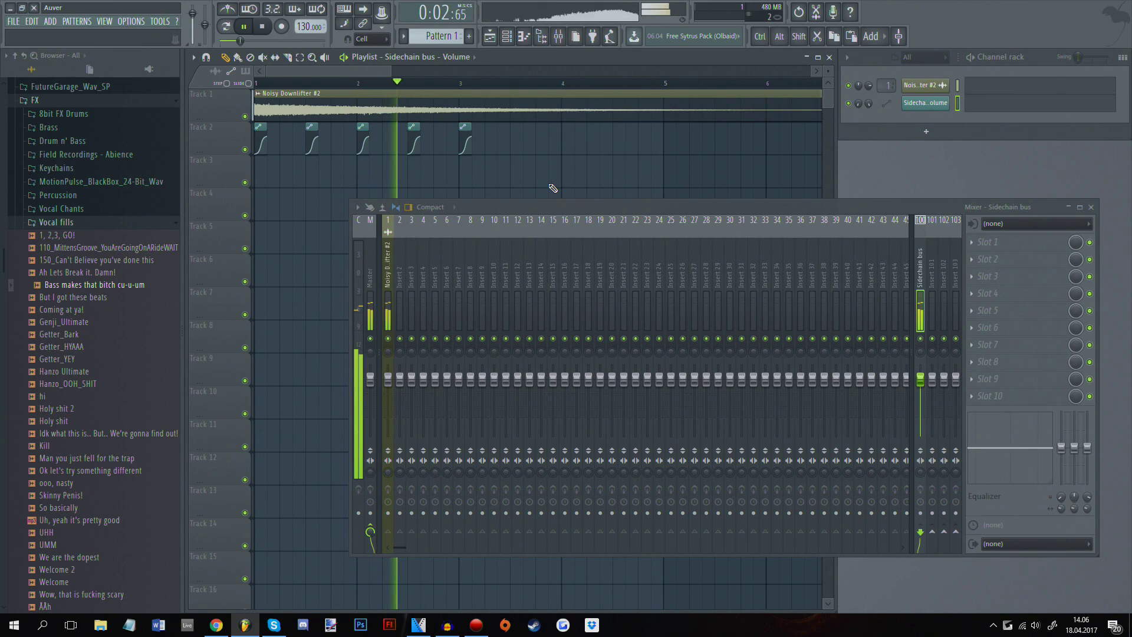
- Stop playback, expand a drum sample folder in the browser, and stop the preview
{"action": "key", "text": "space"}
{"action": "scroll", "coordinate": [52, 295], "scroll_direction": "up", "scroll_amount": 5}
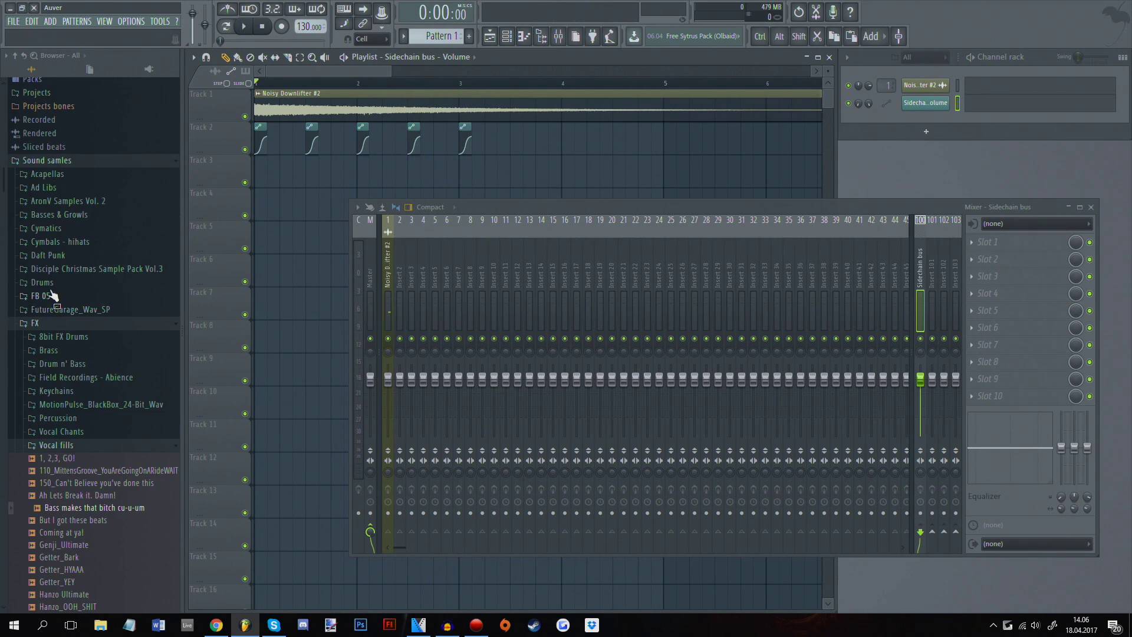
{"action": "left_click", "coordinate": [46, 284]}
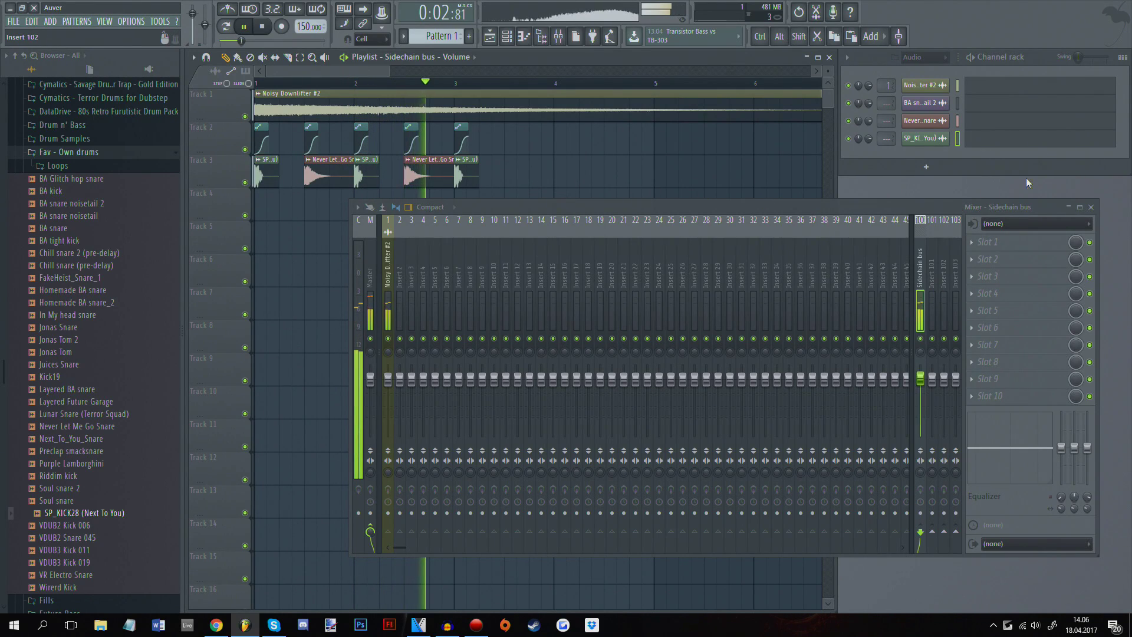
{"action": "key", "text": "space"}
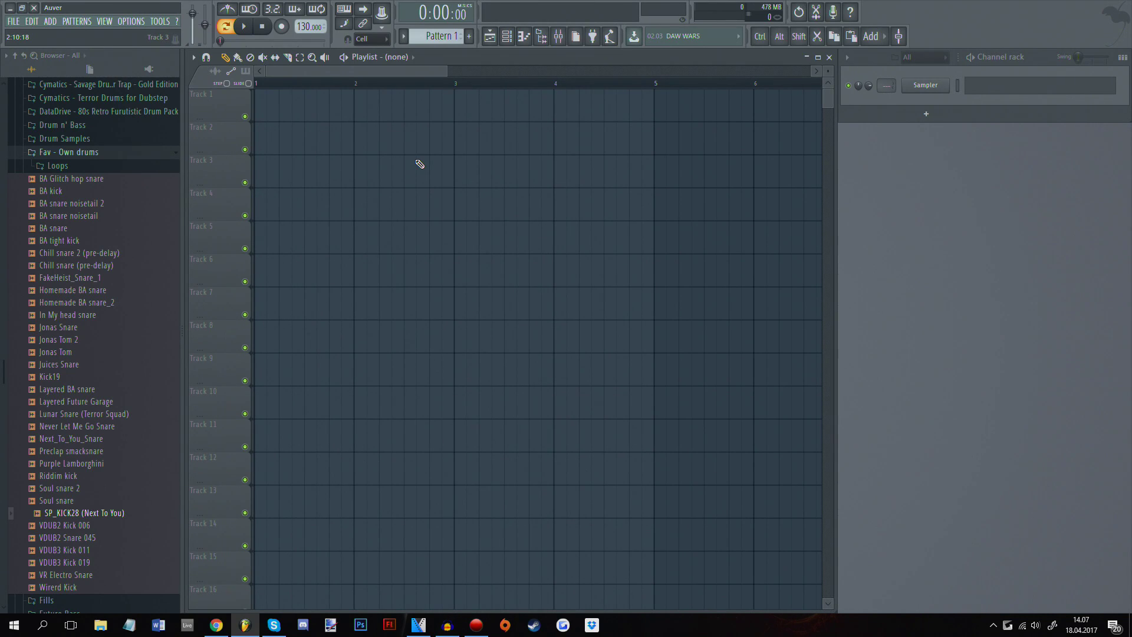
- Replace the Sampler channel with Harmor and drag its volume envelope attack to zero
{"action": "right_click", "coordinate": [919, 85]}
{"action": "mouse_move", "coordinate": [940, 164]}
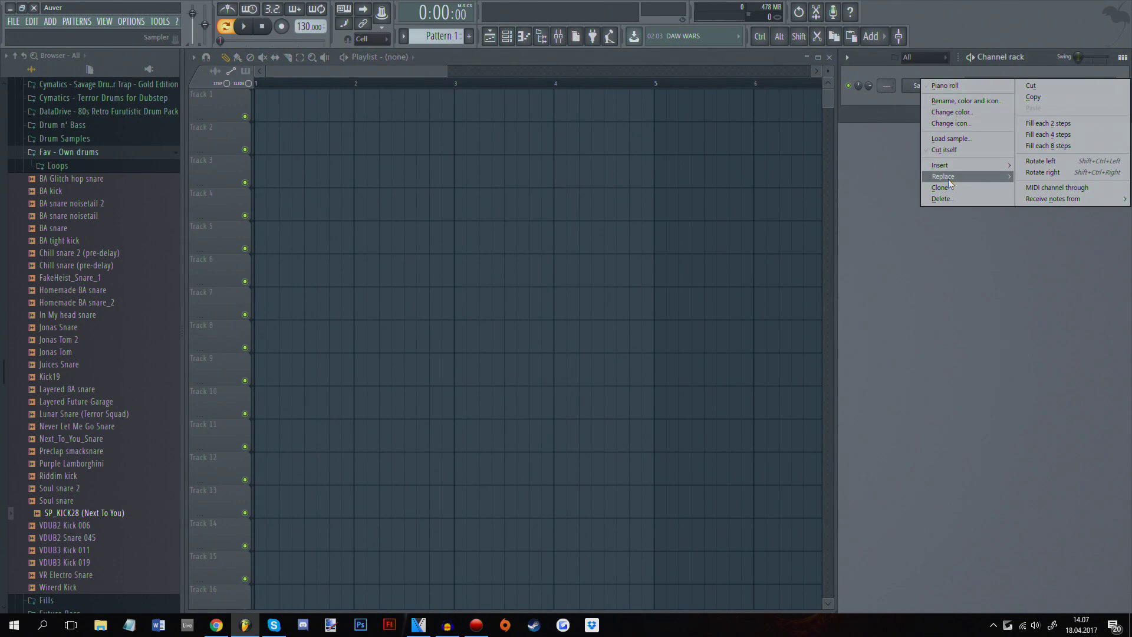
{"action": "left_click", "coordinate": [881, 156]}
{"action": "mouse_move", "coordinate": [460, 127]}
{"action": "left_mouse_down"}
{"action": "mouse_move", "coordinate": [481, 134]}
{"action": "mouse_move", "coordinate": [471, 124]}
{"action": "left_mouse_up"}
{"action": "left_click_drag", "start_coordinate": [499, 373], "coordinate": [456, 372]}
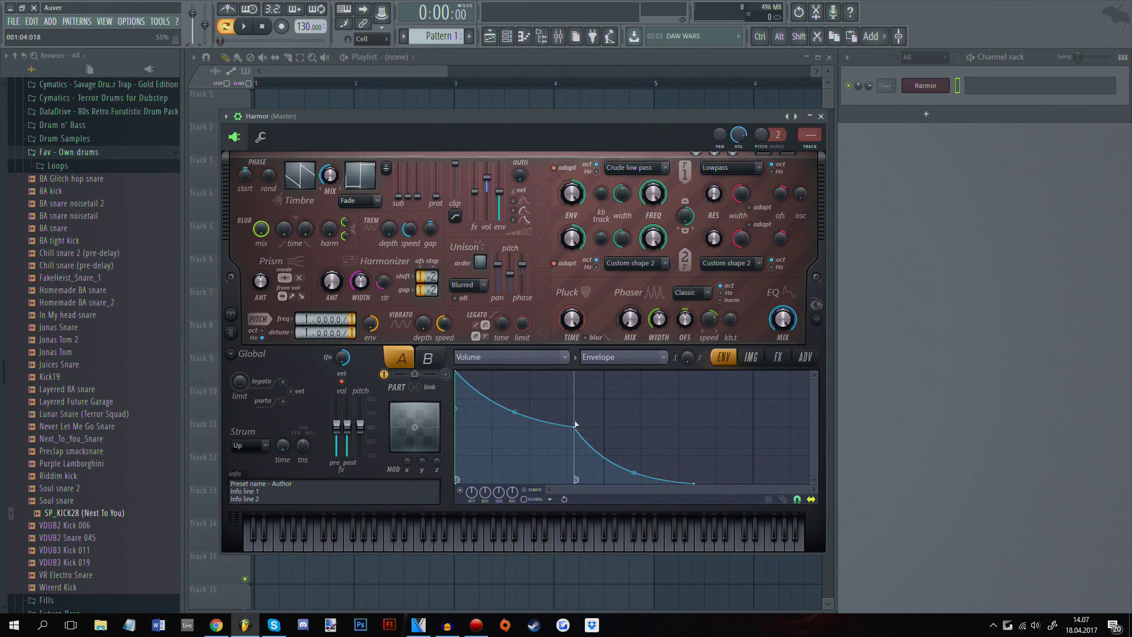
- Make Harmor's envelope follow the tempo, widen the envelope view, and audition some notes
{"action": "left_click", "coordinate": [522, 490]}
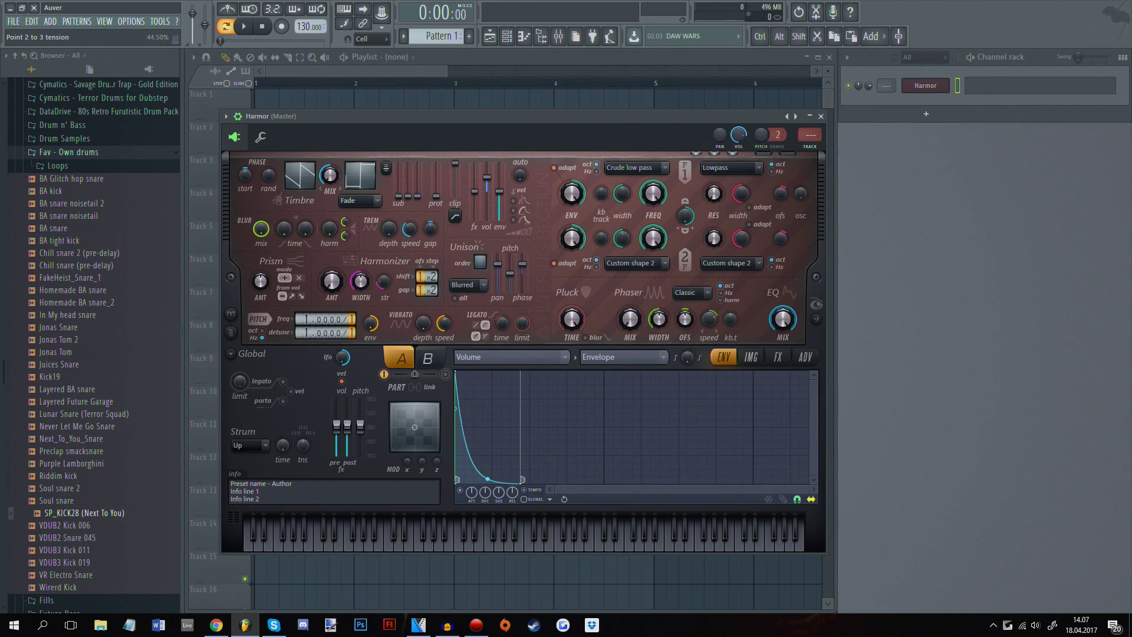
{"action": "left_click_drag", "start_coordinate": [803, 492], "coordinate": [750, 489]}
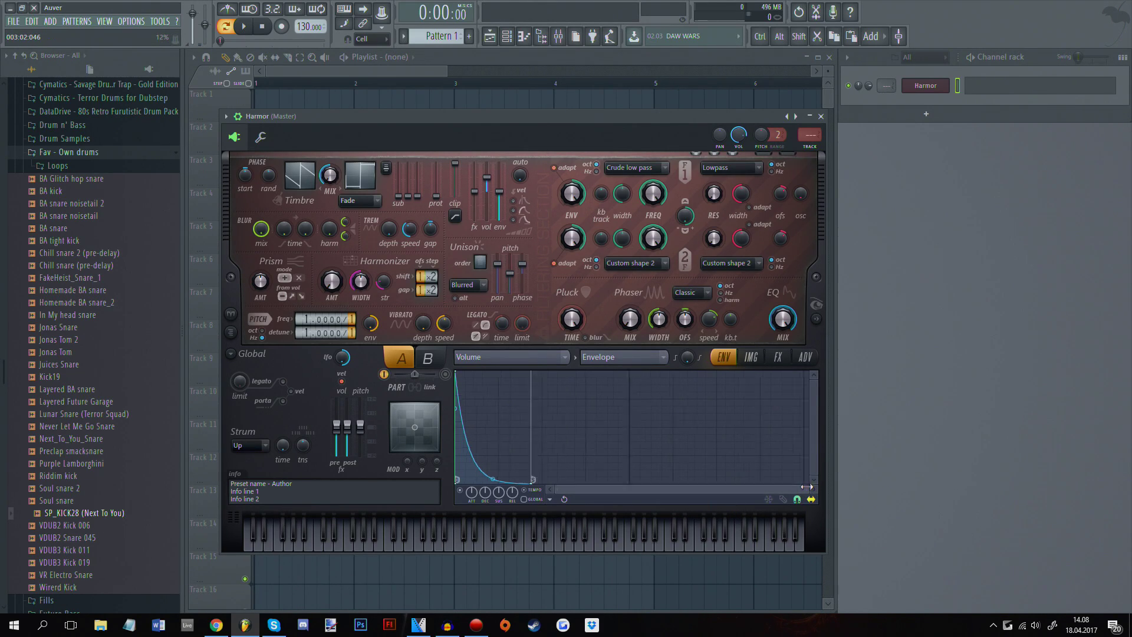
{"action": "left_click", "coordinate": [462, 541]}
{"action": "left_click_drag", "start_coordinate": [462, 541], "coordinate": [586, 541]}
- Add, move and delete envelope points, bend the decay curve, and test the plucky sound
{"action": "right_click", "coordinate": [541, 428]}
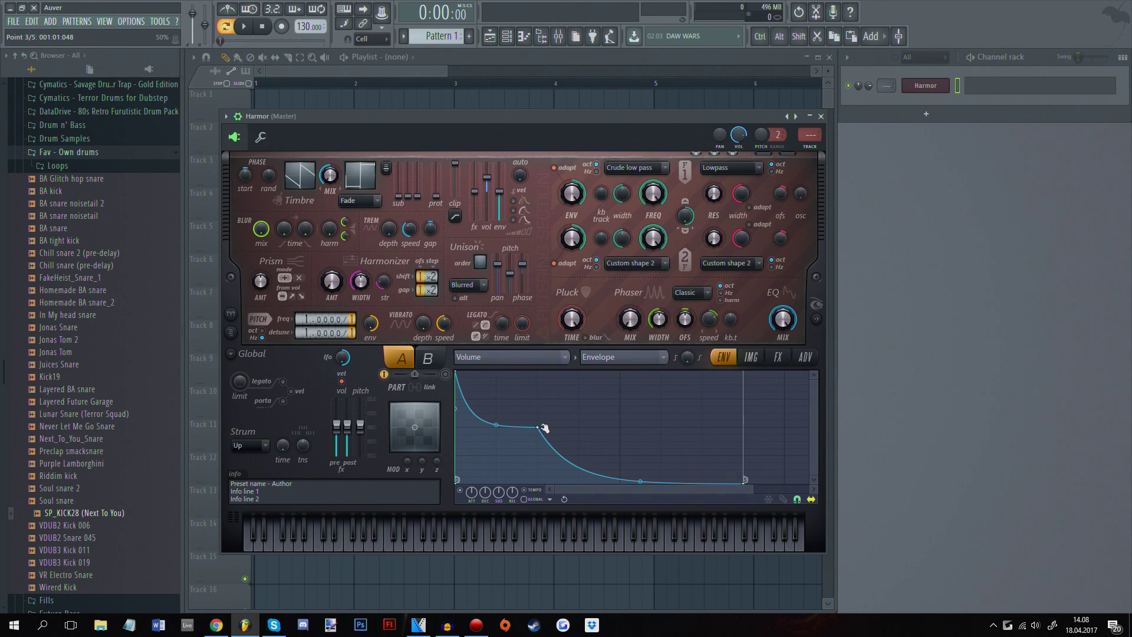
{"action": "left_click_drag", "start_coordinate": [541, 428], "coordinate": [497, 428]}
{"action": "right_click", "coordinate": [498, 428]}
{"action": "left_click", "coordinate": [511, 440]}
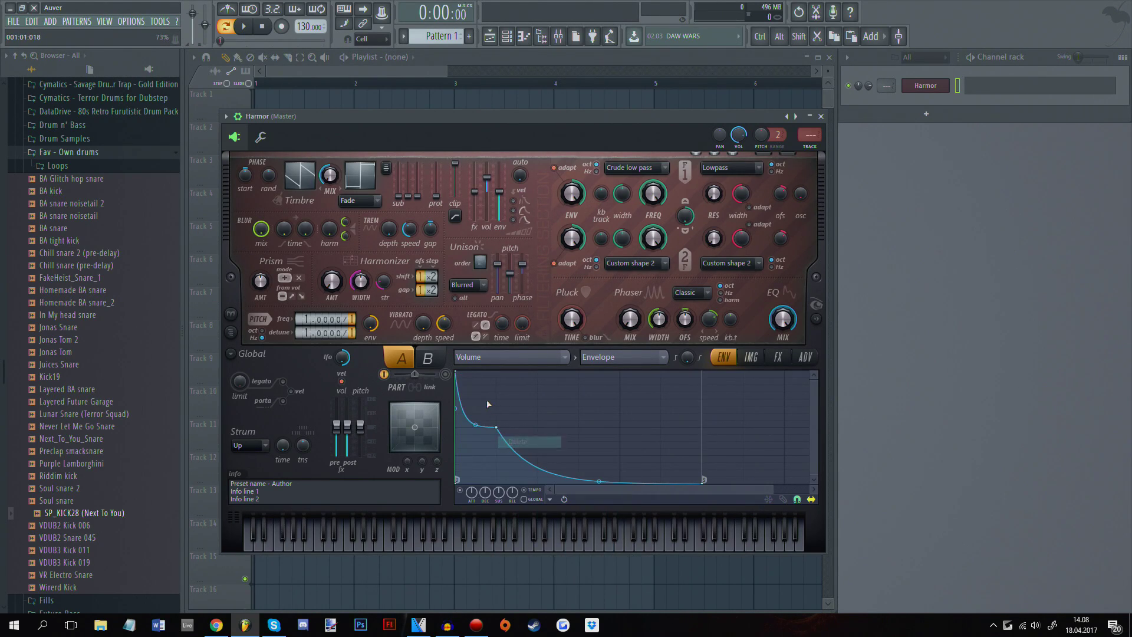
{"action": "left_click_drag", "start_coordinate": [476, 388], "coordinate": [475, 379]}
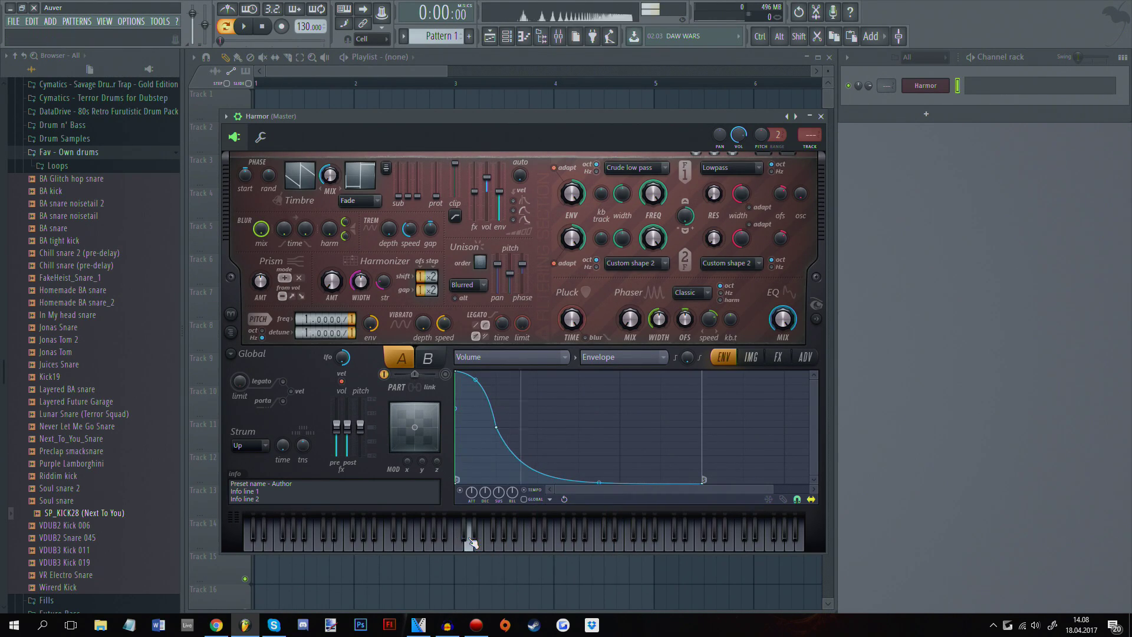
{"action": "left_click_drag", "start_coordinate": [467, 536], "coordinate": [559, 544]}
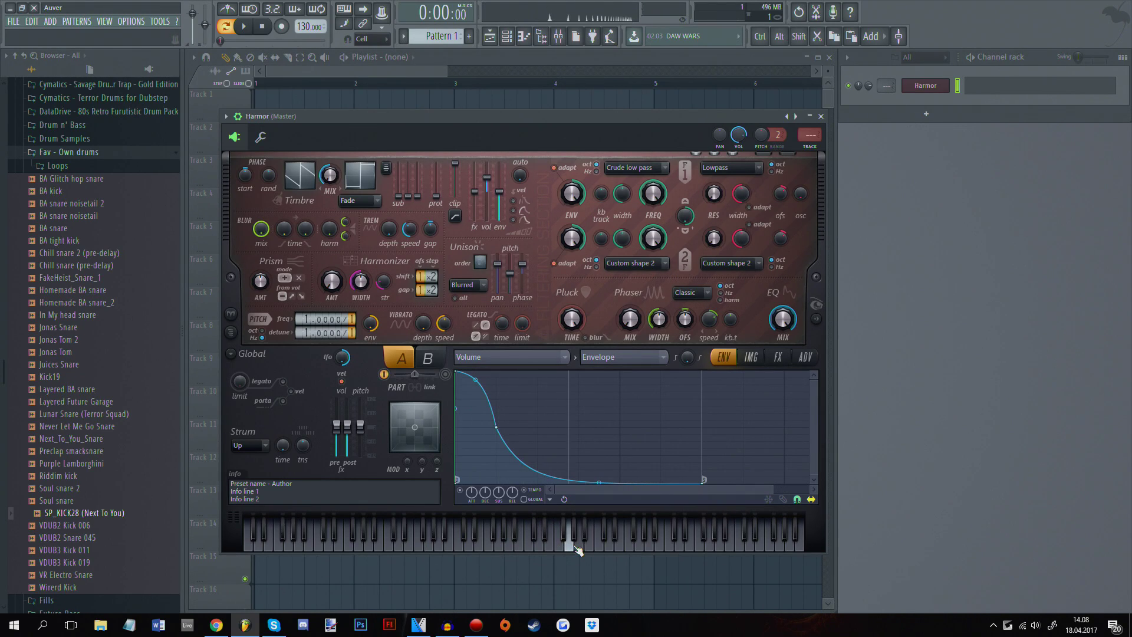
{"action": "key", "text": "F9"}
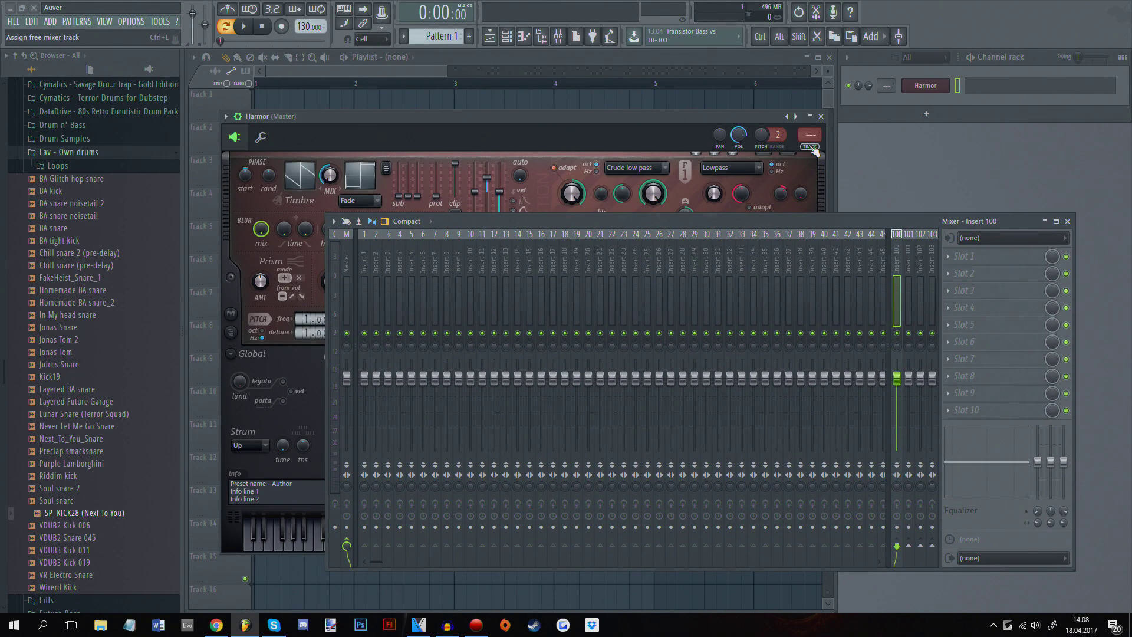
- Route Harmor to mixer insert 20 and close the Harmor instrument window
{"action": "left_click", "coordinate": [810, 146]}
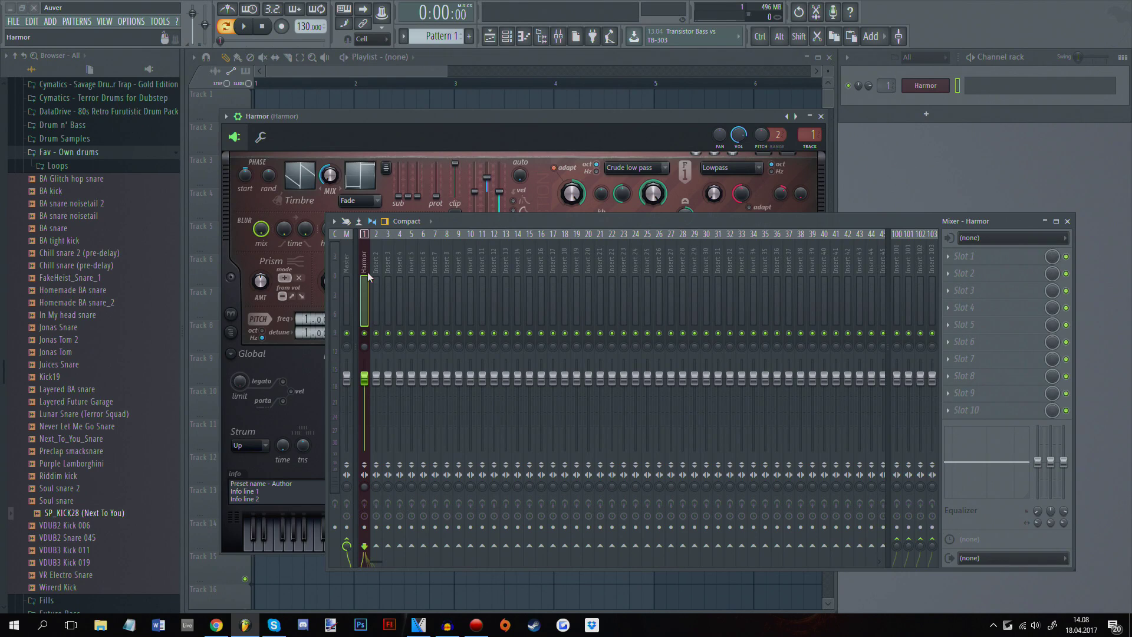
{"action": "left_click_drag", "start_coordinate": [368, 272], "coordinate": [599, 277]}
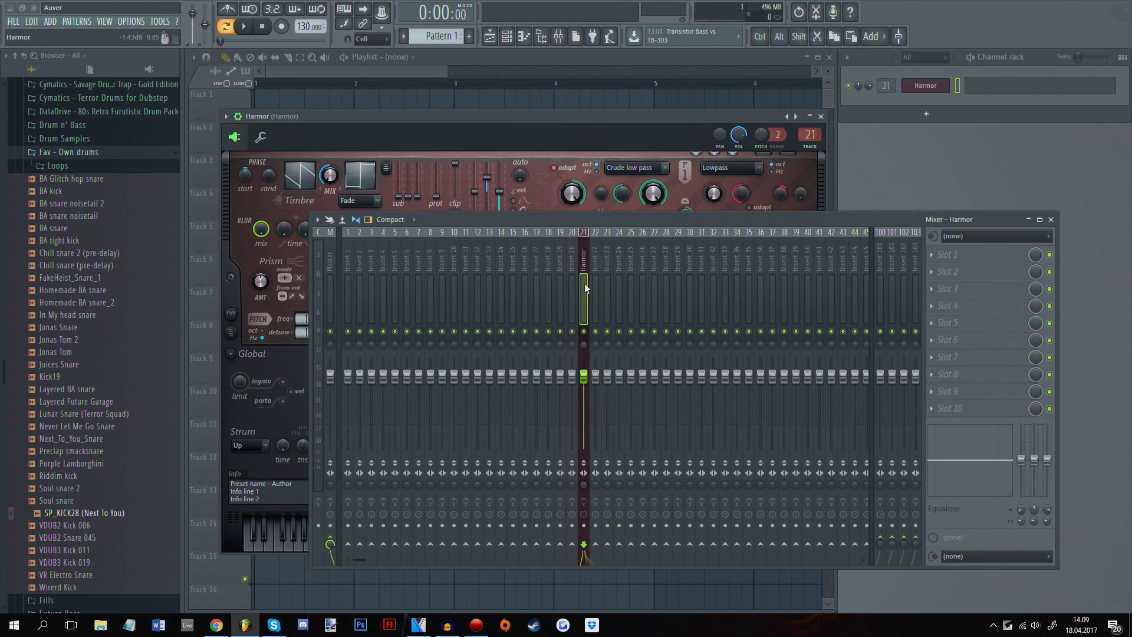
{"action": "left_click_drag", "start_coordinate": [584, 219], "coordinate": [597, 221]}
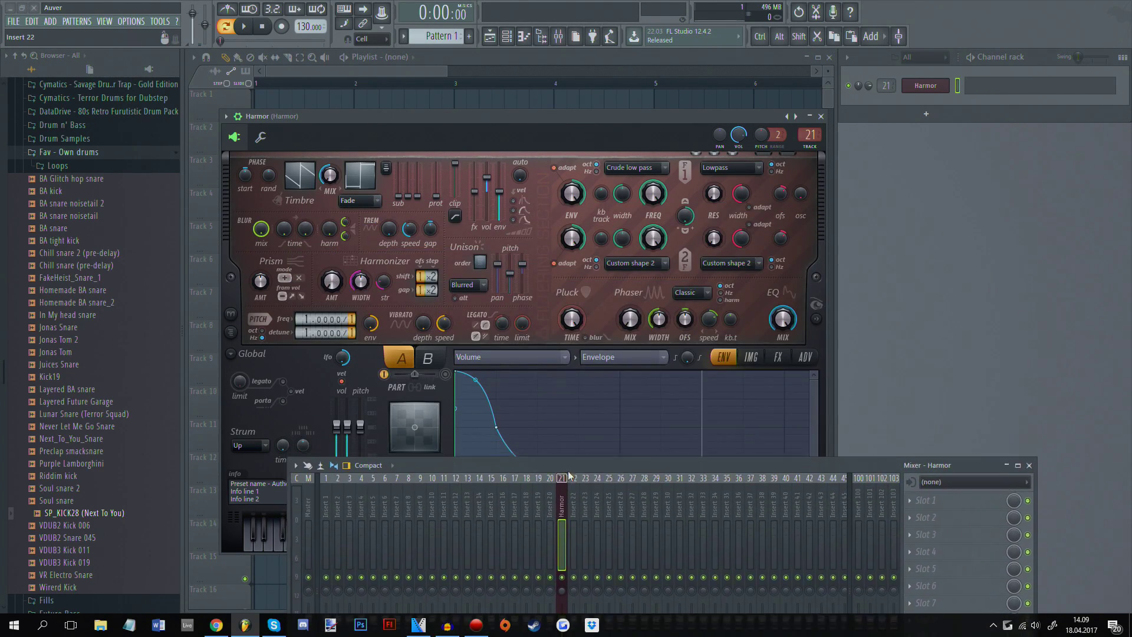
{"action": "left_click", "coordinate": [925, 86]}
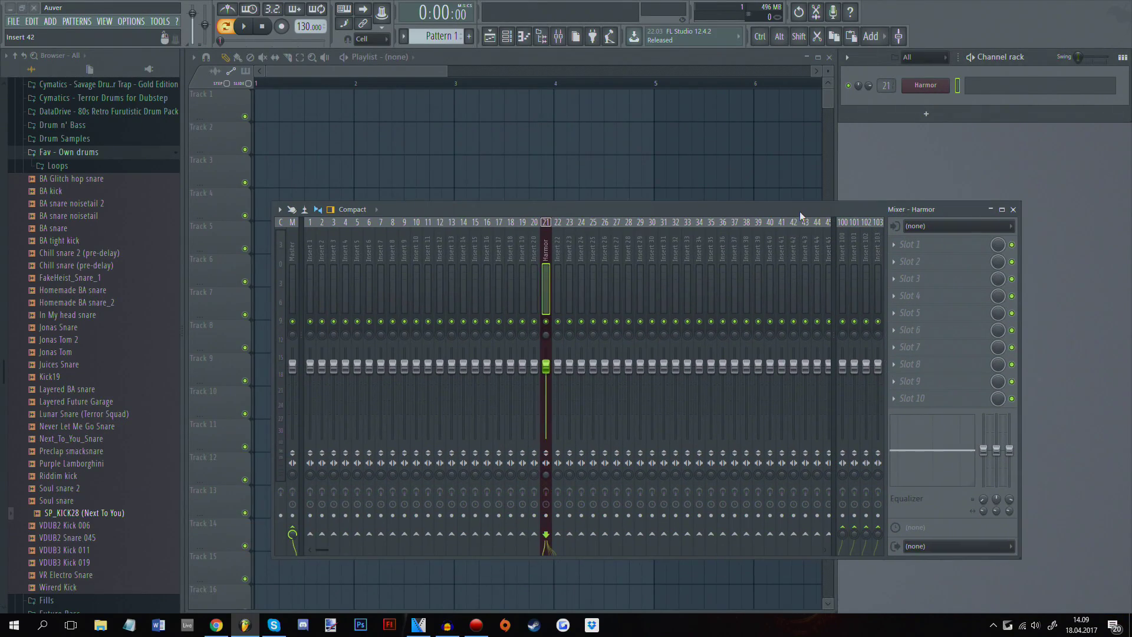
{"action": "left_click_drag", "start_coordinate": [845, 232], "coordinate": [784, 193]}
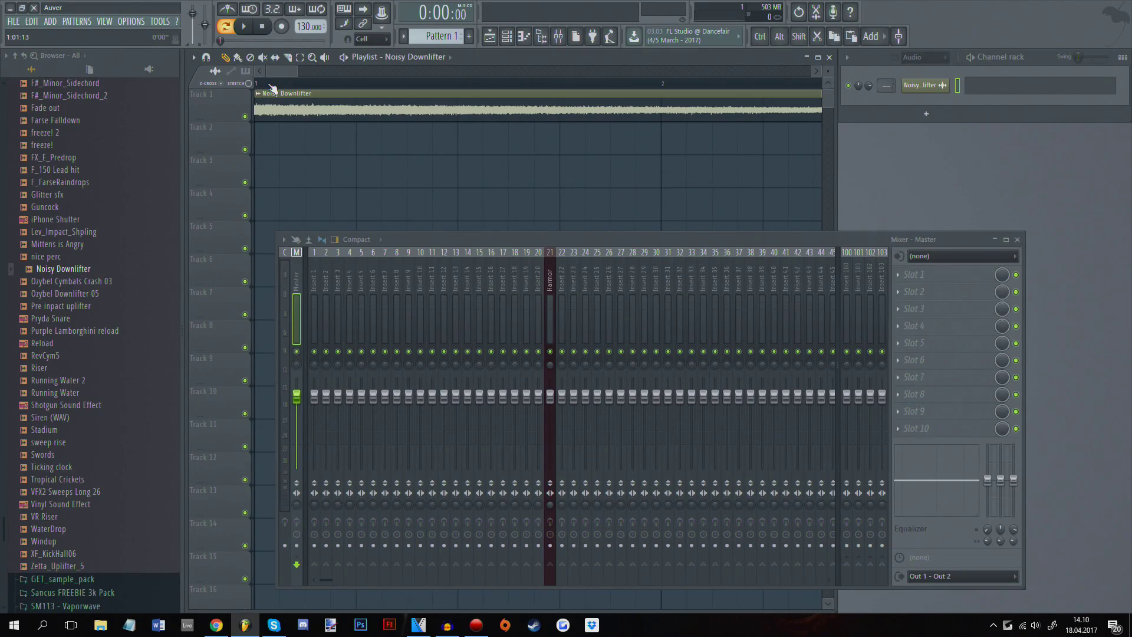
- Assign the Noisy Downlifter to a free mixer insert and rename the Harmor insert 'Trigger'
{"action": "left_click", "coordinate": [272, 89]}
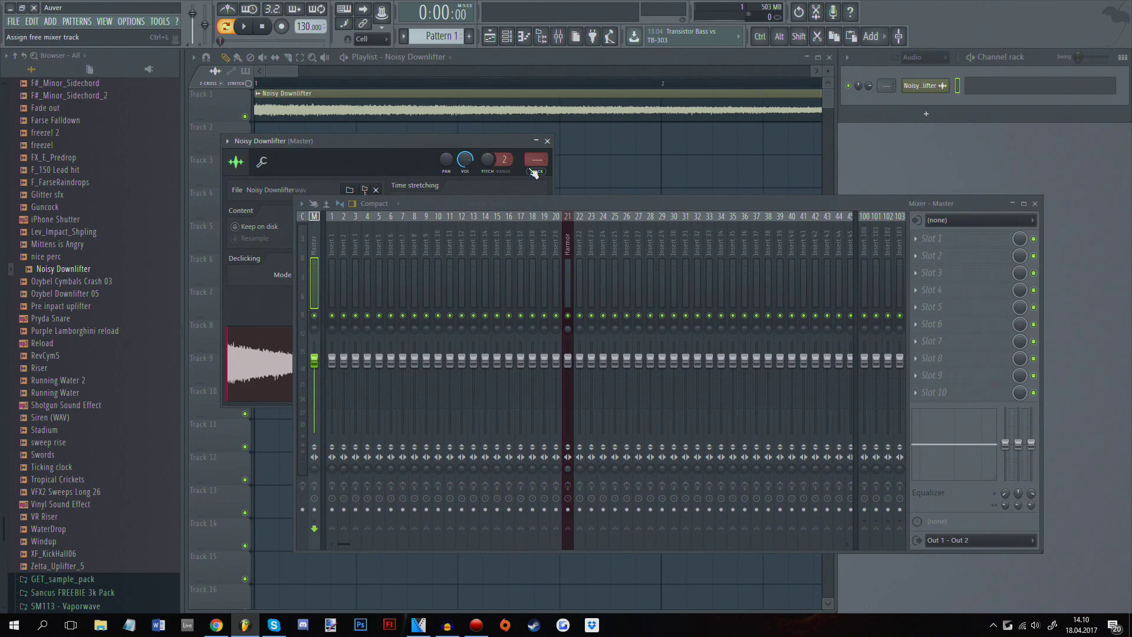
{"action": "left_click_drag", "start_coordinate": [539, 163], "coordinate": [550, 156]}
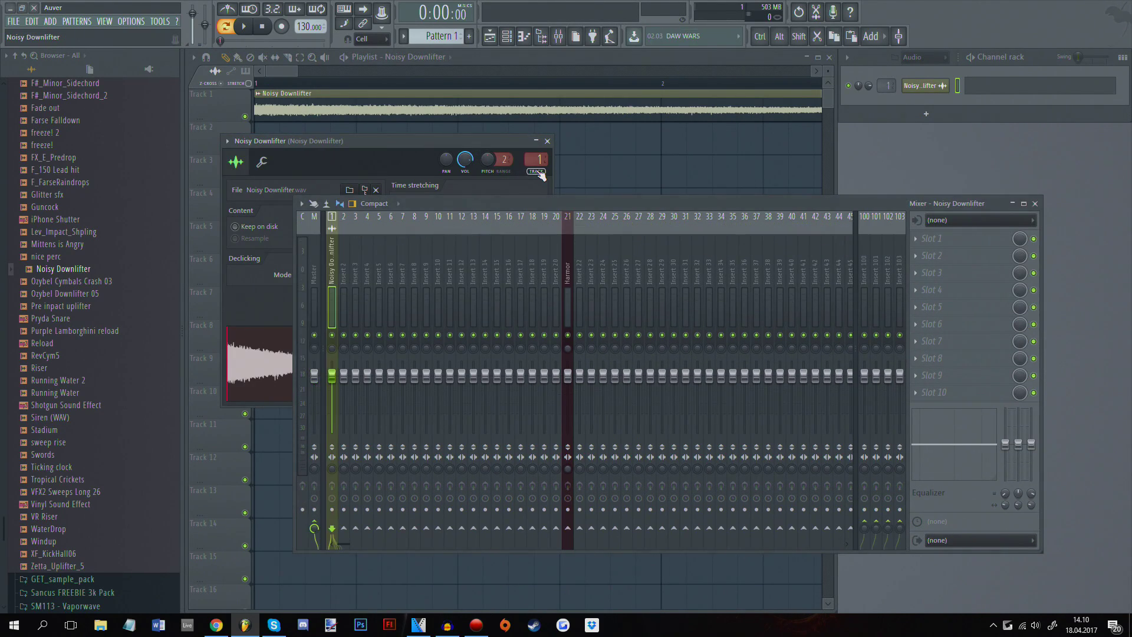
{"action": "left_click", "coordinate": [547, 141]}
{"action": "right_click", "coordinate": [570, 216]}
{"action": "left_click", "coordinate": [590, 227]}
{"action": "type", "text": "Trig"}
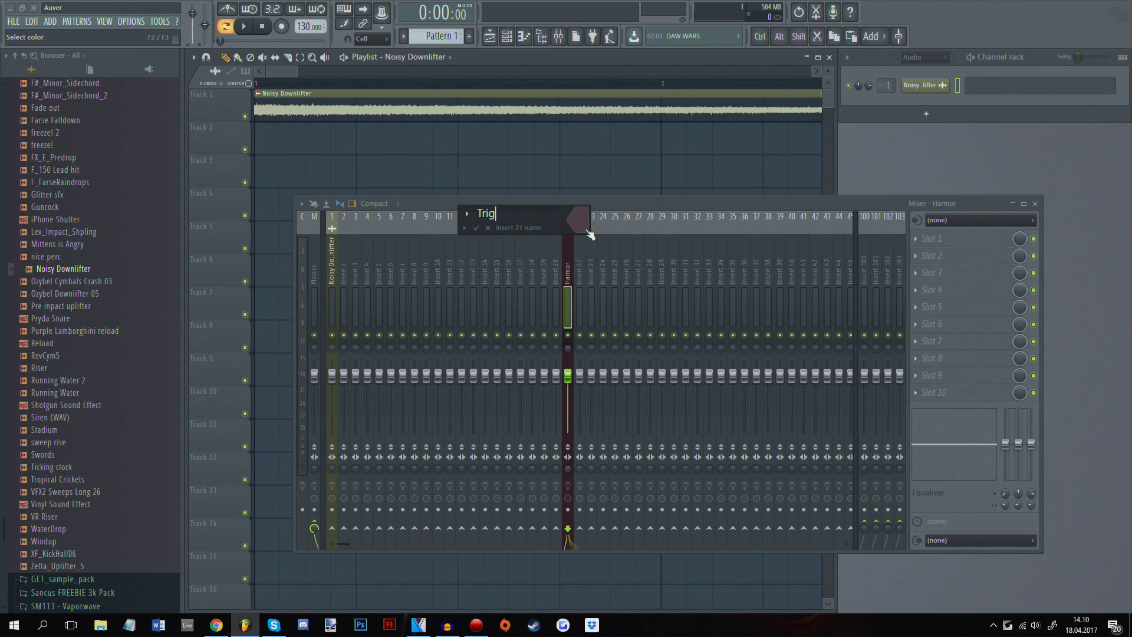
{"action": "type", "text": "ger"}
{"action": "key", "text": "Return"}
- Sidechain Trigger into the downlifter's insert 1 and set the sidechain send level to 0%
{"action": "right_click", "coordinate": [332, 530]}
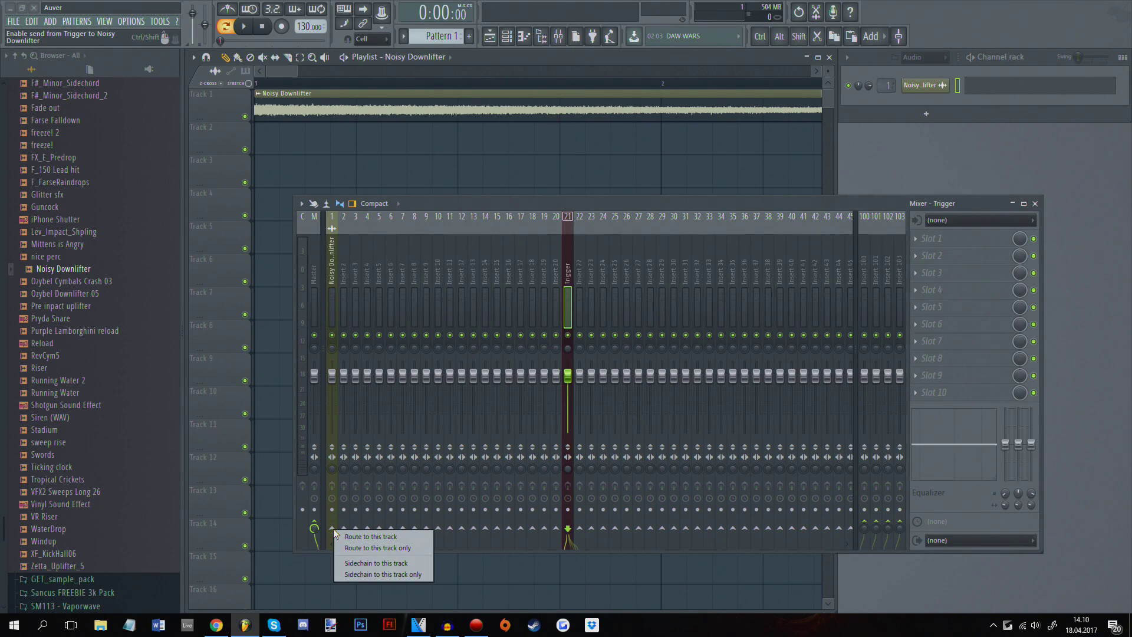
{"action": "left_click", "coordinate": [341, 562]}
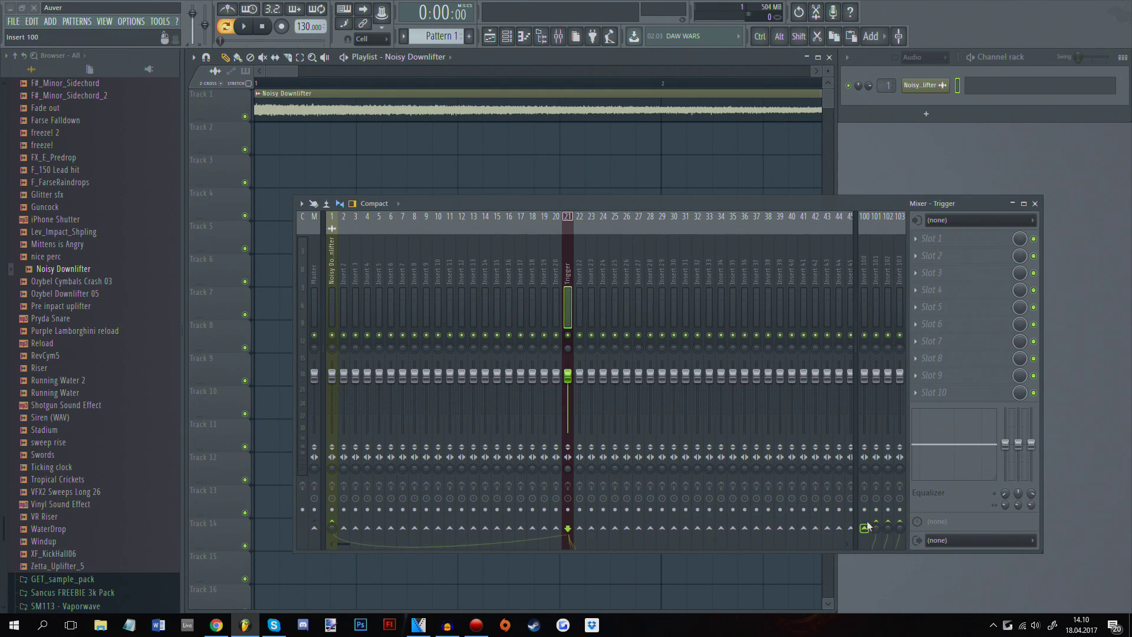
{"action": "right_click", "coordinate": [331, 527]}
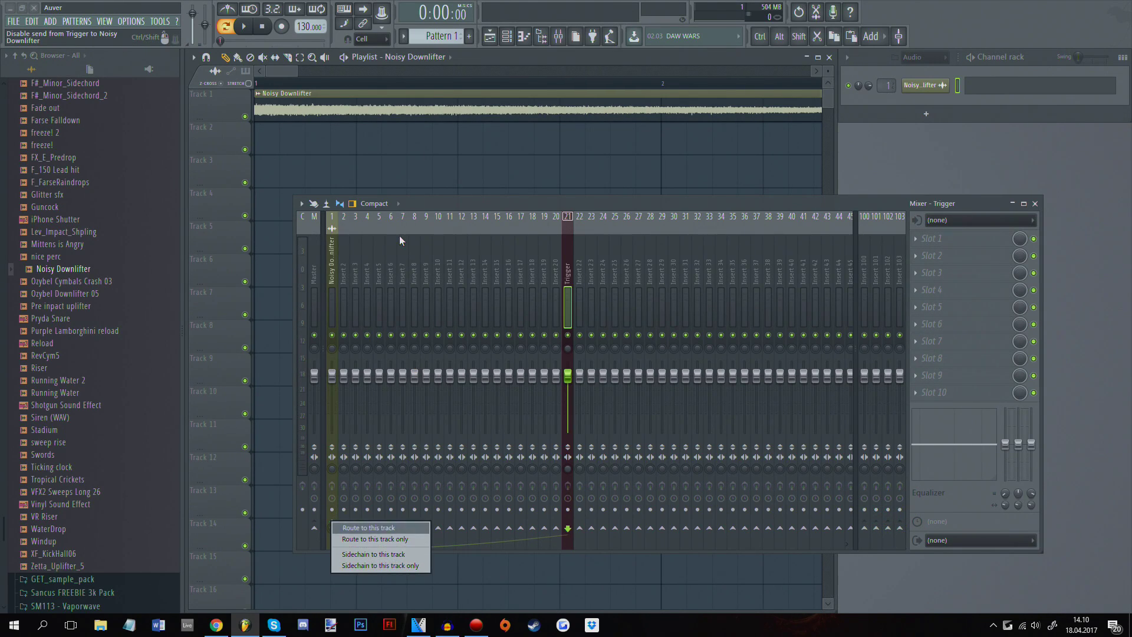
{"action": "left_click", "coordinate": [354, 553]}
{"action": "left_click", "coordinate": [381, 530]}
{"action": "left_click_drag", "start_coordinate": [378, 529], "coordinate": [379, 566]}
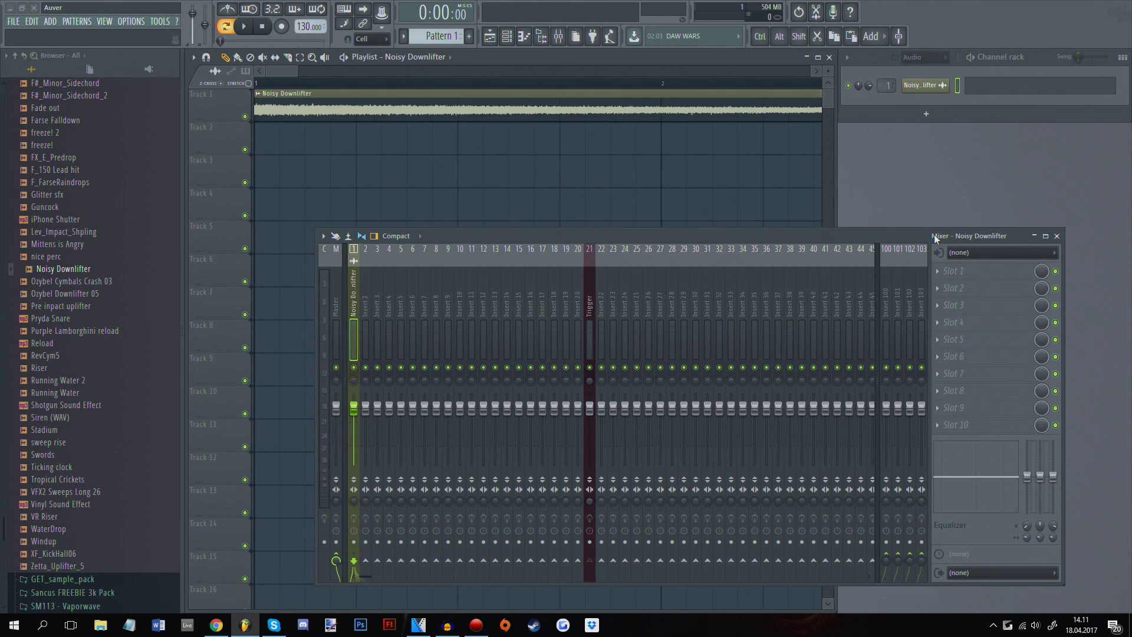
- Load Fruity Limiter on the downlifter insert in compressor mode, knee raised, threshold about -30 dB
{"action": "left_click", "coordinate": [960, 267]}
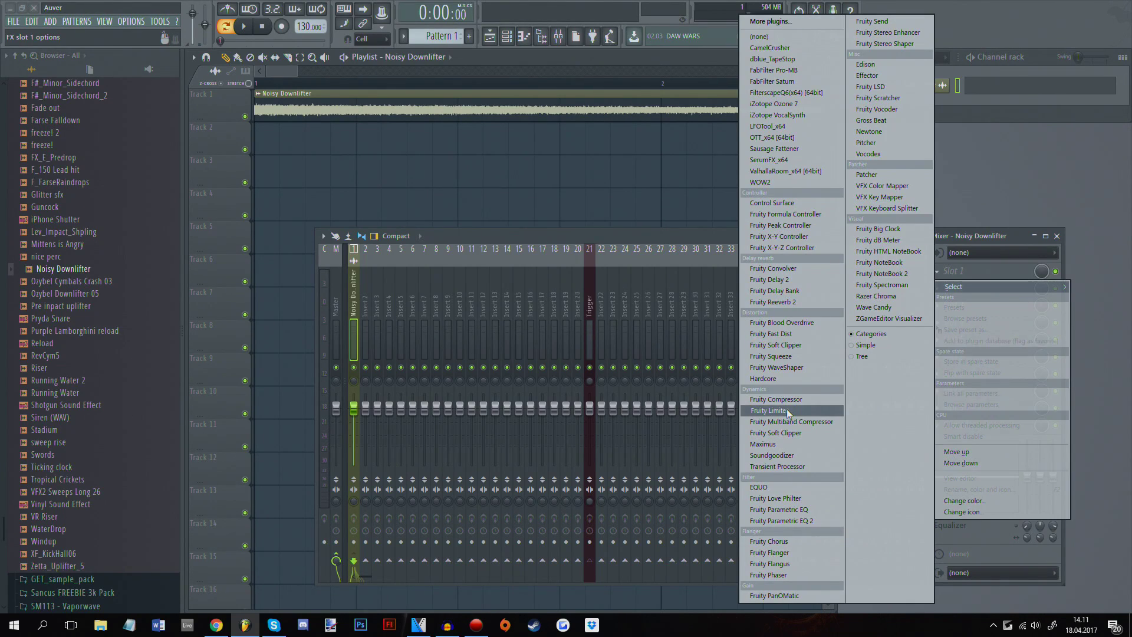
{"action": "left_click", "coordinate": [785, 344]}
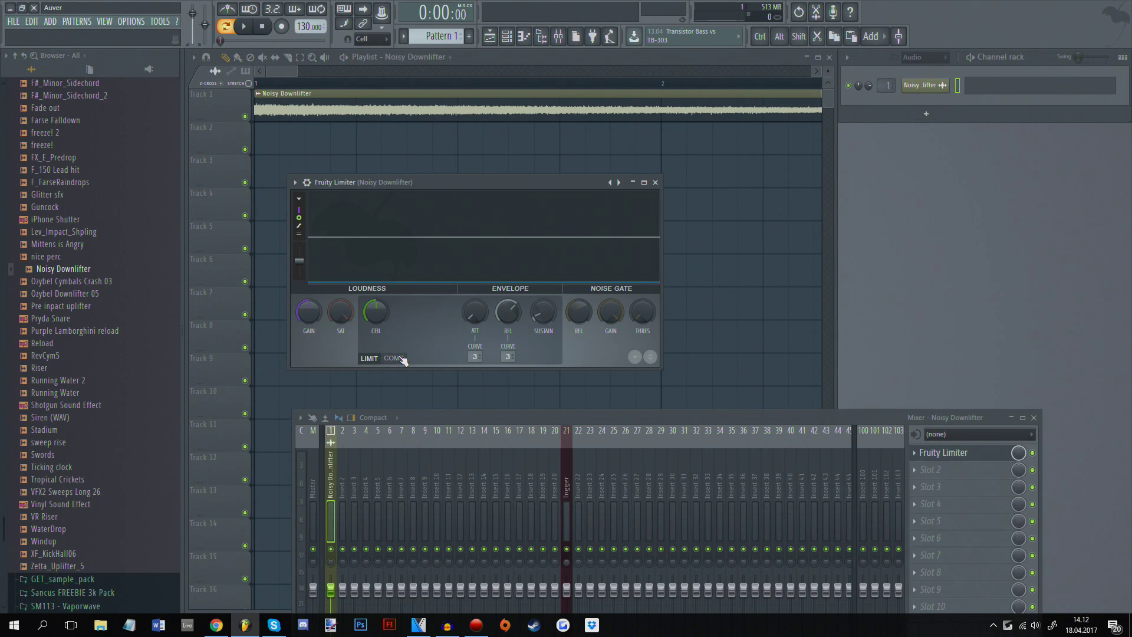
{"action": "left_click", "coordinate": [395, 358]}
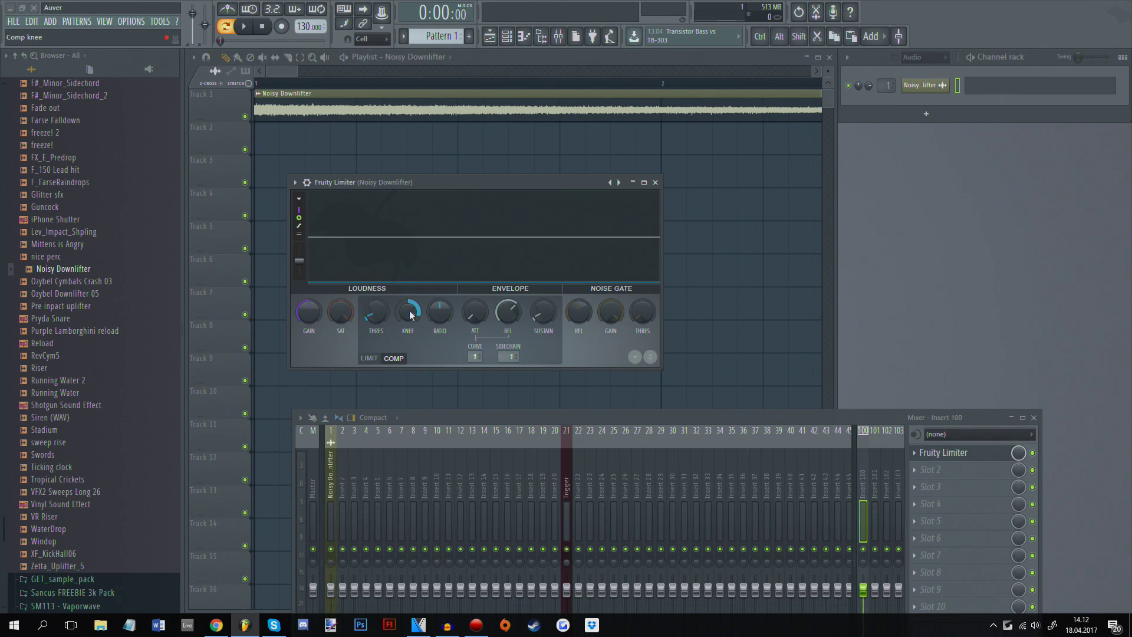
{"action": "left_click_drag", "start_coordinate": [410, 311], "coordinate": [409, 292]}
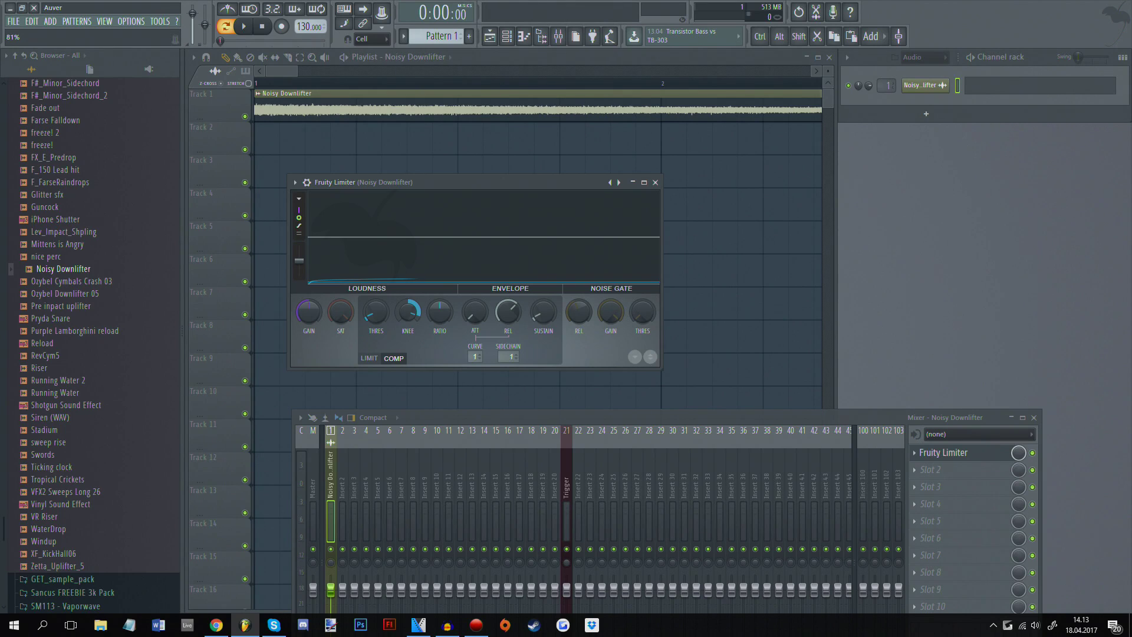
{"action": "left_click_drag", "start_coordinate": [381, 316], "coordinate": [380, 310]}
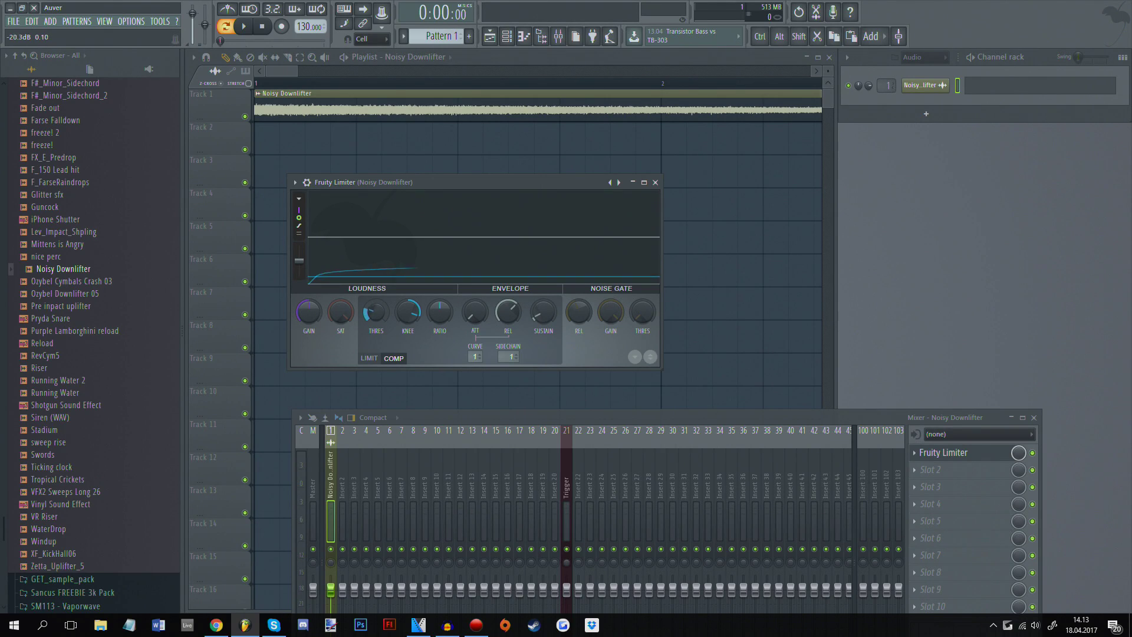
- Adjust the downlifter compressor threshold, trying about -18 dB, then around -58 dB
{"action": "left_click_drag", "start_coordinate": [374, 311], "coordinate": [375, 336]}
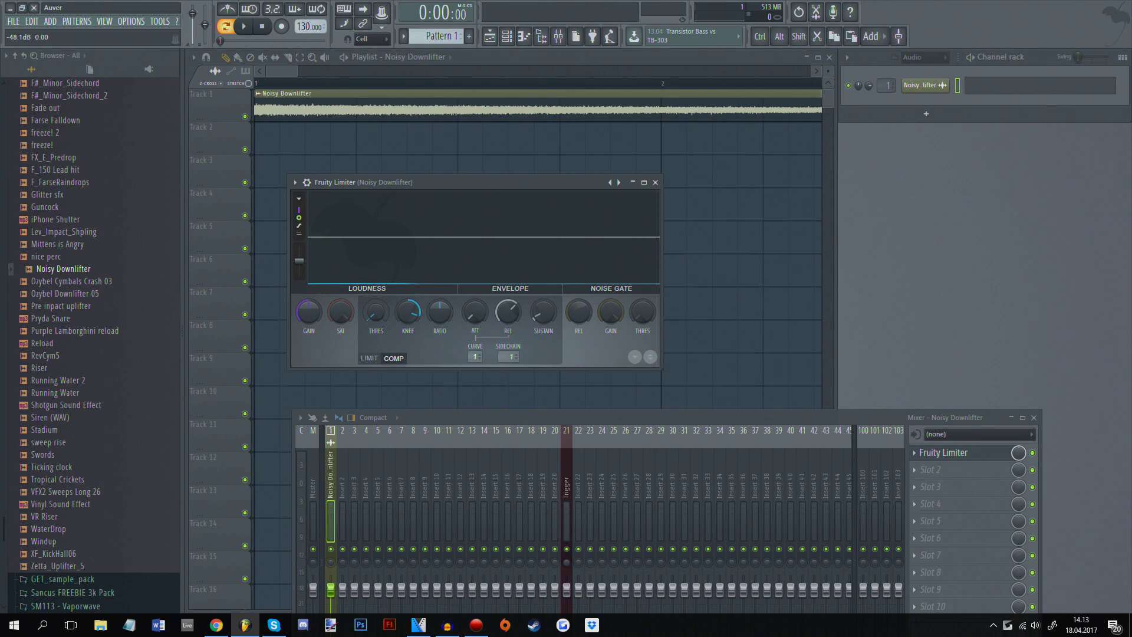
{"action": "left_click_drag", "start_coordinate": [374, 312], "coordinate": [375, 321]}
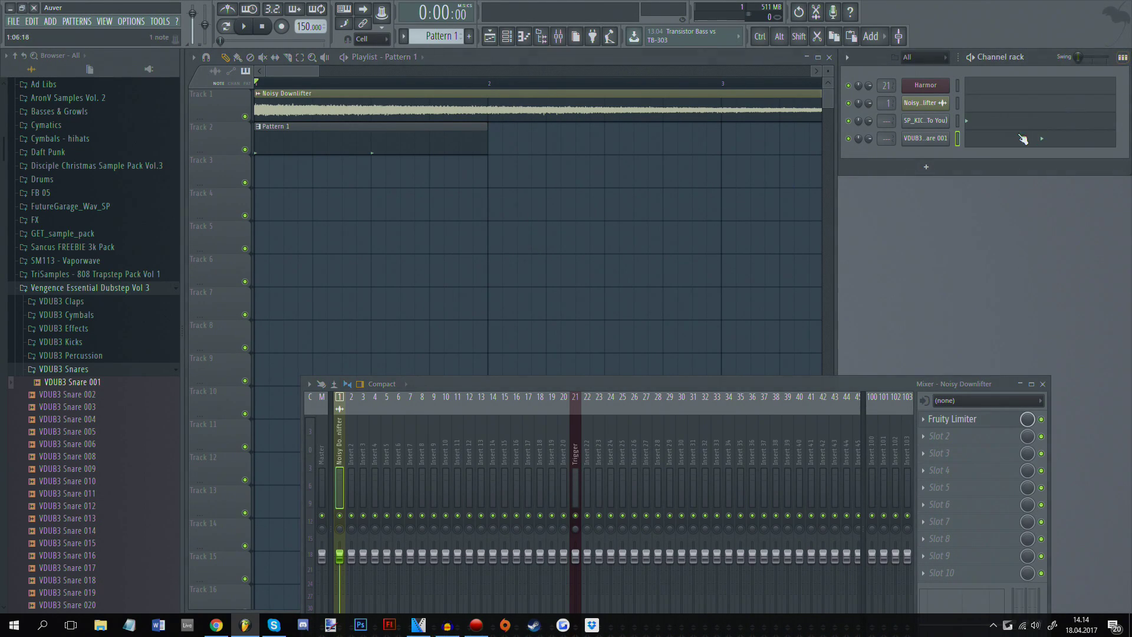
- Add a Harmor hit on the first step and briefly play the pattern to hear the sidechain
{"action": "key", "text": "ctrl+z"}
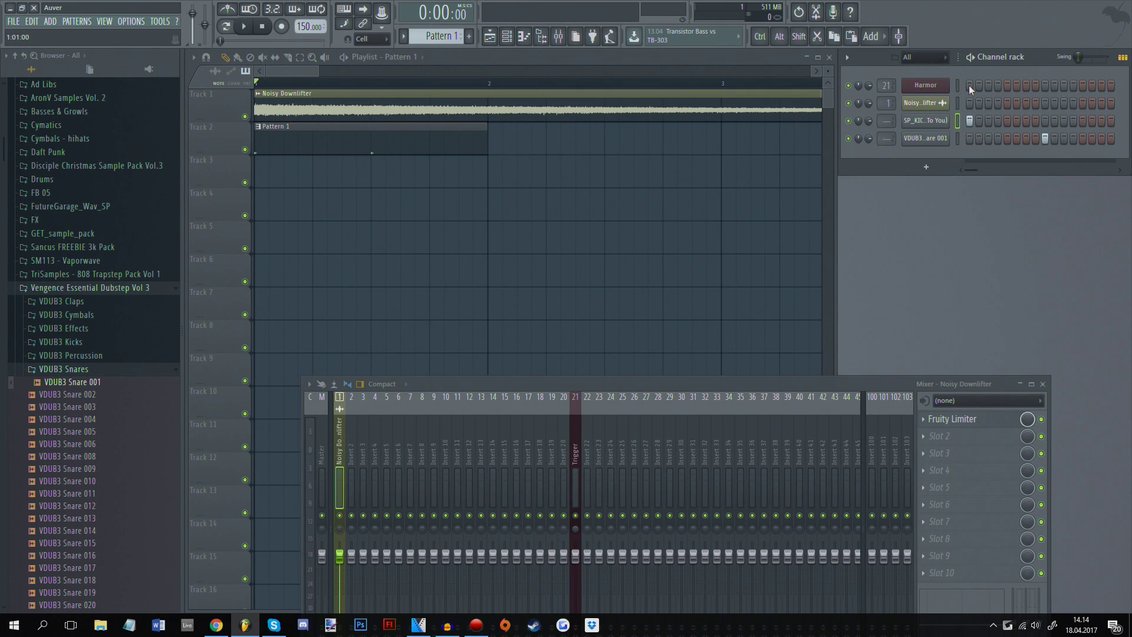
{"action": "left_click", "coordinate": [1043, 84]}
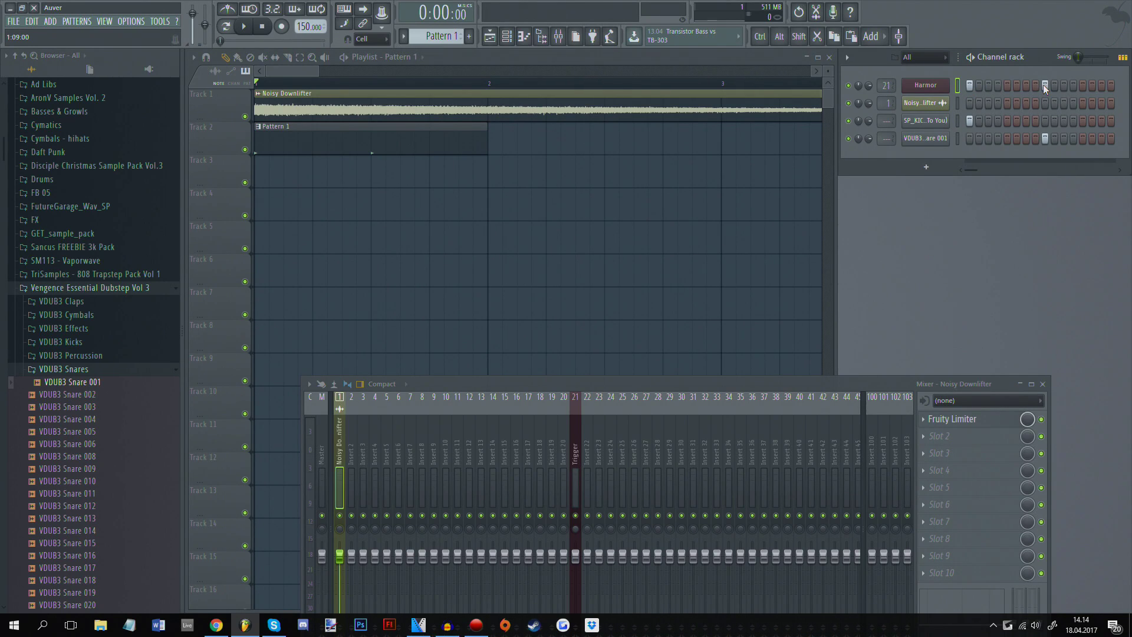
{"action": "left_click", "coordinate": [929, 86]}
{"action": "left_click", "coordinate": [931, 86]}
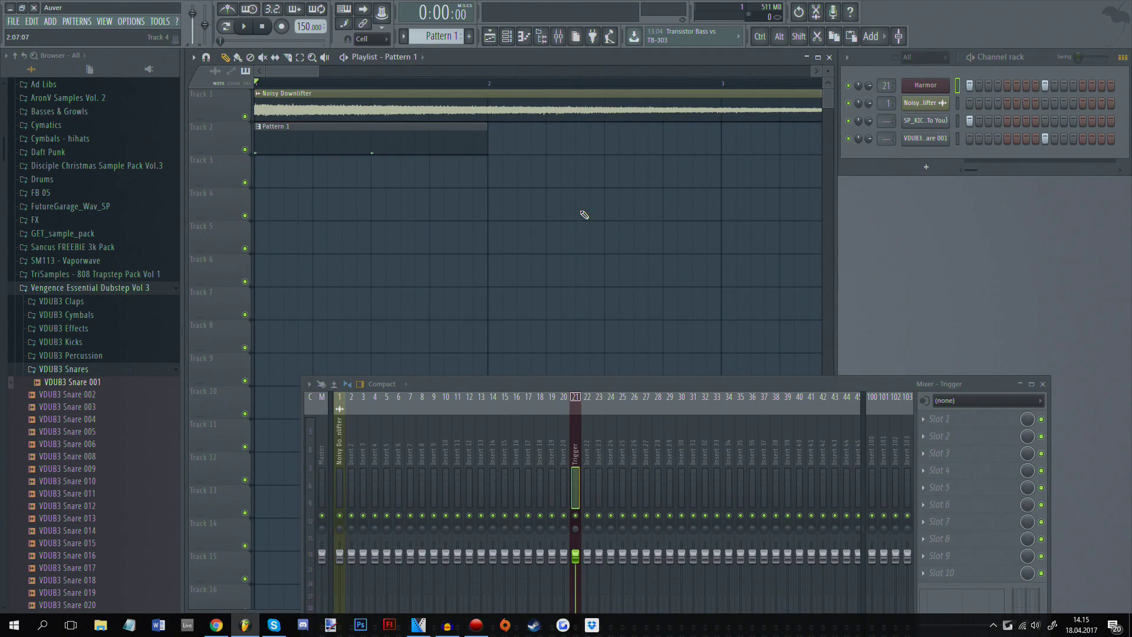
{"action": "key", "text": "space"}
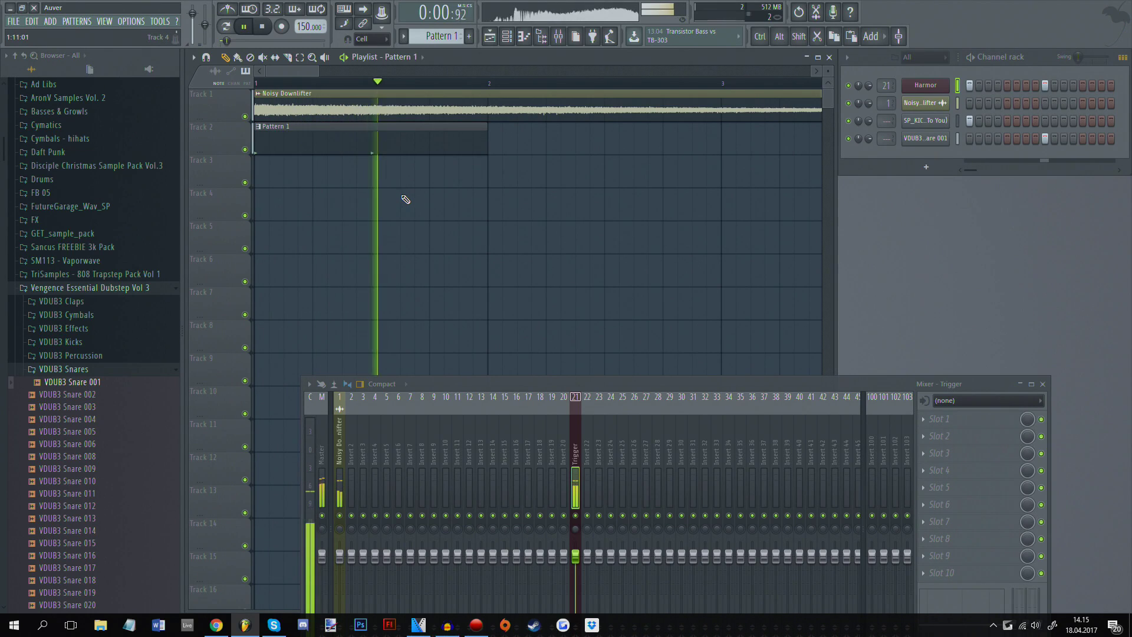
{"action": "key", "text": "space"}
- Reopen the downlifter's Fruity Limiter, lower its threshold to about -32 dB, and start playback
{"action": "left_click_drag", "start_coordinate": [544, 382], "coordinate": [545, 187]}
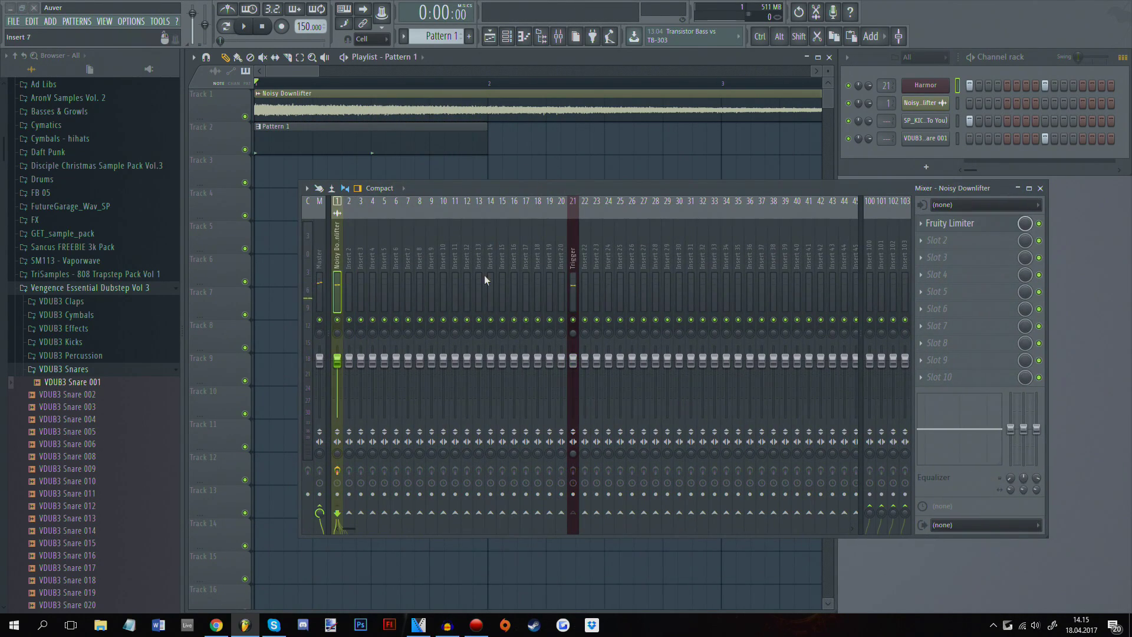
{"action": "left_click", "coordinate": [948, 222]}
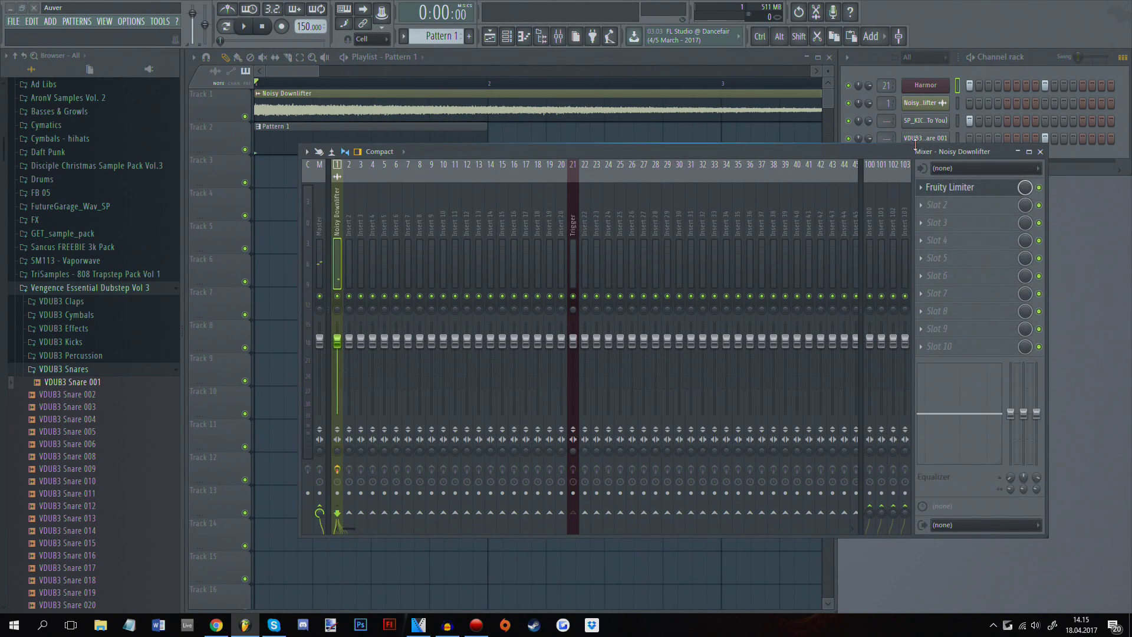
{"action": "left_click_drag", "start_coordinate": [619, 187], "coordinate": [605, 449]}
{"action": "left_click_drag", "start_coordinate": [409, 315], "coordinate": [410, 336]}
{"action": "key", "text": "space"}
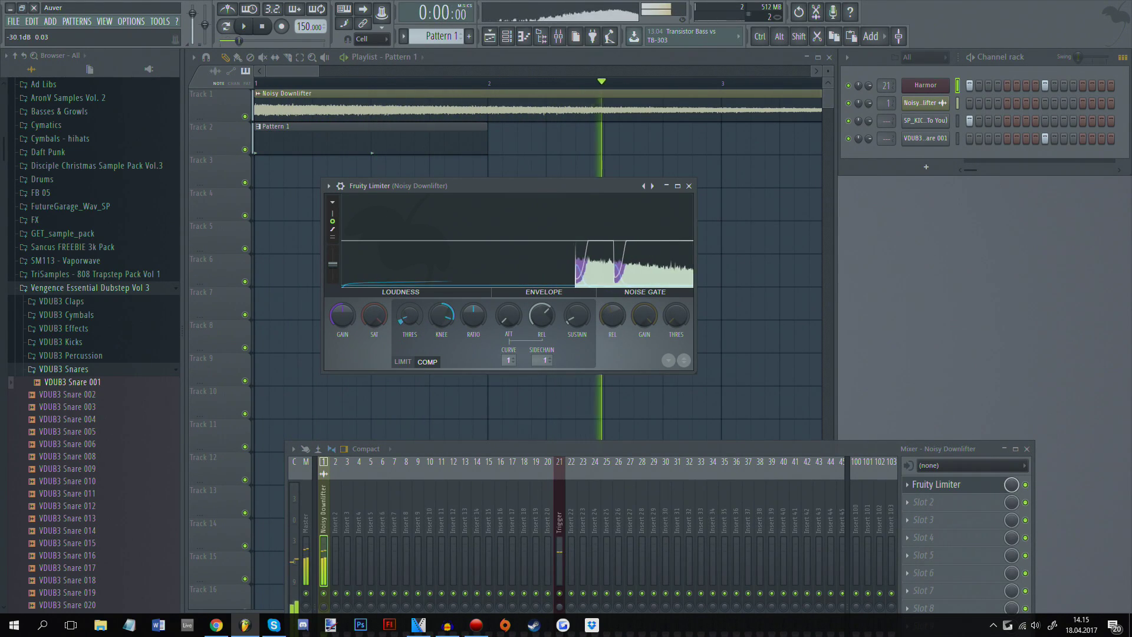
- During playback, sweep the threshold through minimum, -20 and -31 dB, settling near -18 dB
{"action": "key", "text": "space"}
{"action": "key", "text": "space"}
{"action": "key", "text": "space"}
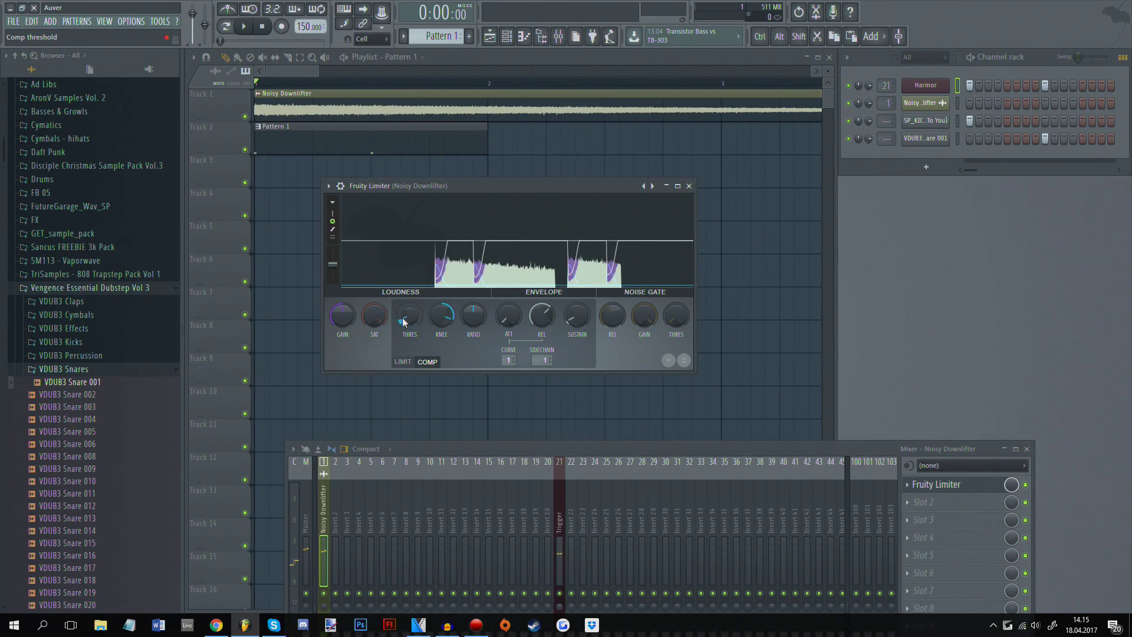
{"action": "left_click_drag", "start_coordinate": [403, 318], "coordinate": [402, 337]}
{"action": "left_click", "coordinate": [403, 322]}
{"action": "left_click_drag", "start_coordinate": [410, 320], "coordinate": [410, 296]}
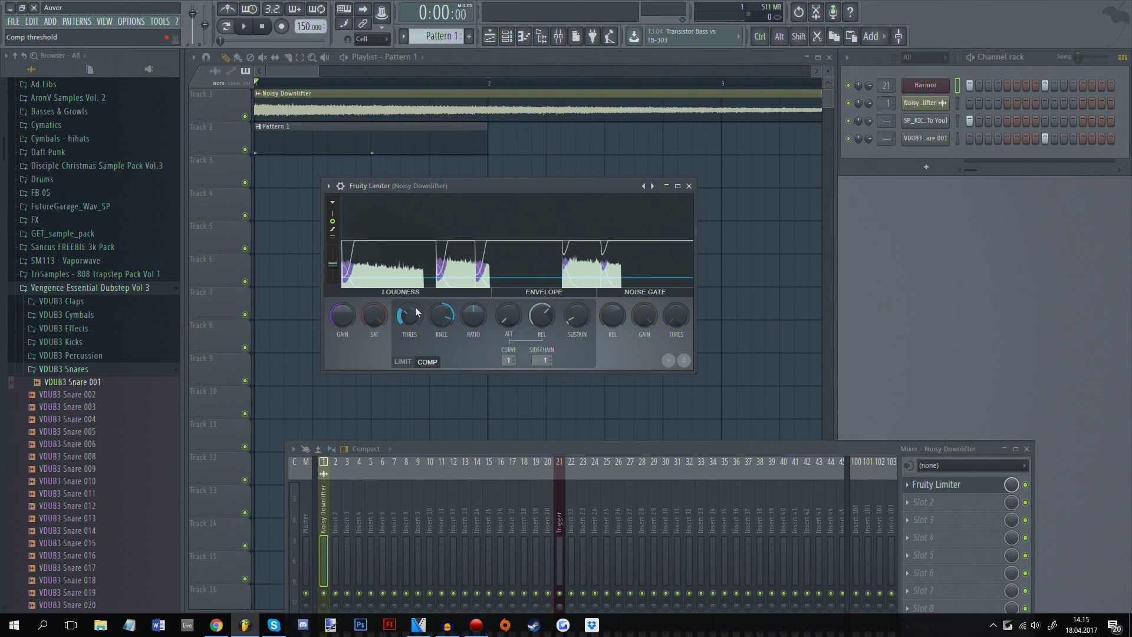
{"action": "left_click_drag", "start_coordinate": [408, 315], "coordinate": [409, 329]}
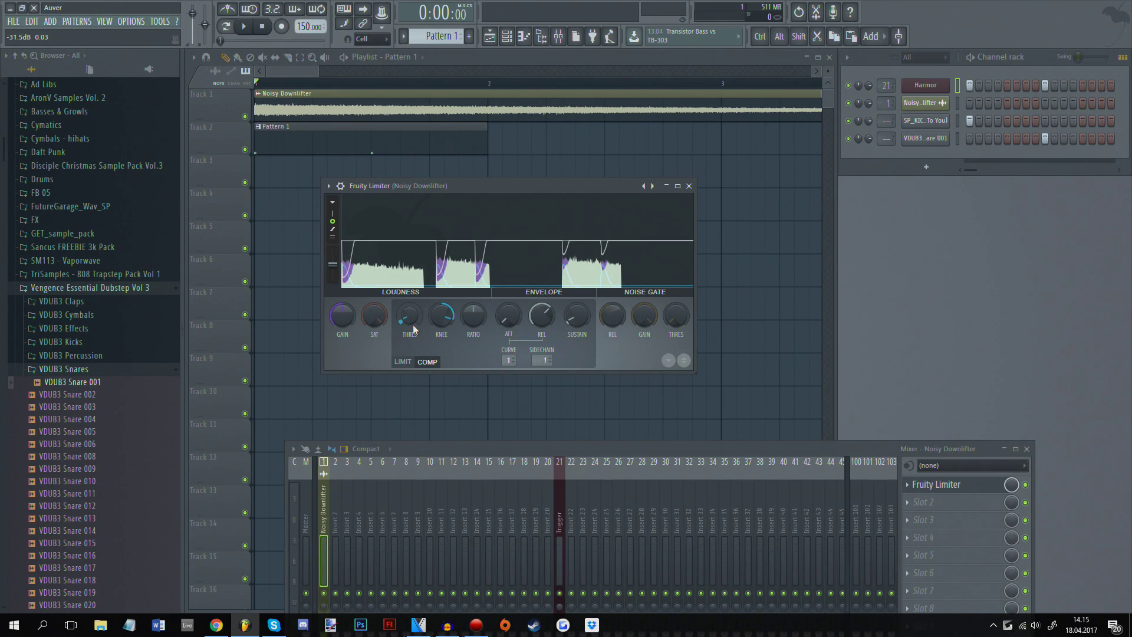
{"action": "mouse_move", "coordinate": [413, 329]}
{"action": "left_mouse_down"}
{"action": "mouse_move", "coordinate": [412, 310]}
{"action": "mouse_move", "coordinate": [408, 319]}
{"action": "left_mouse_up"}
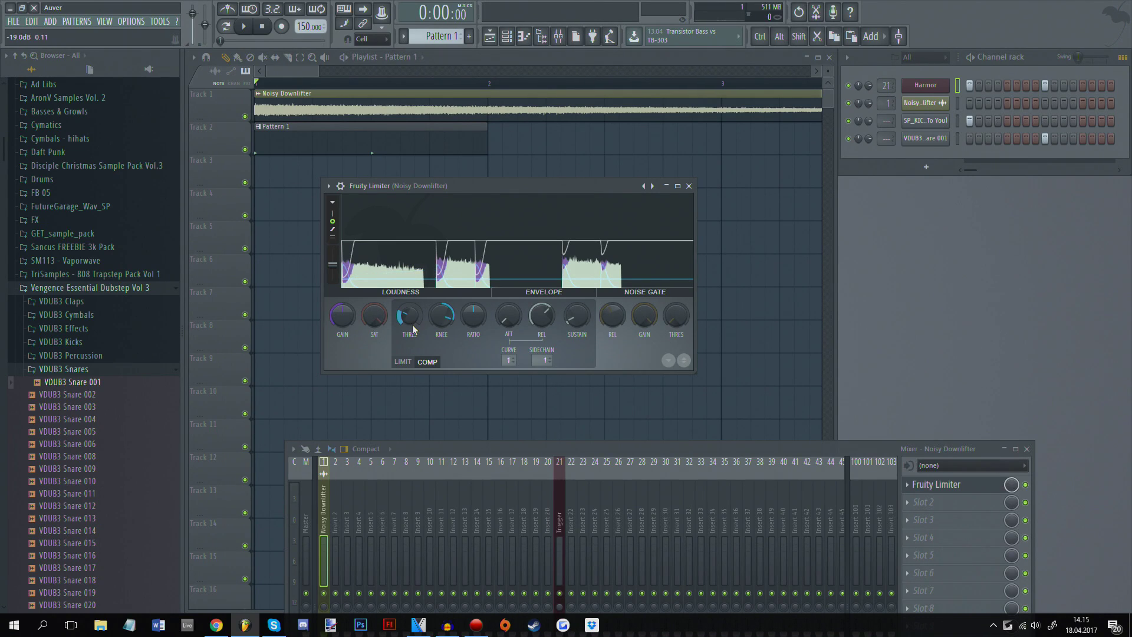